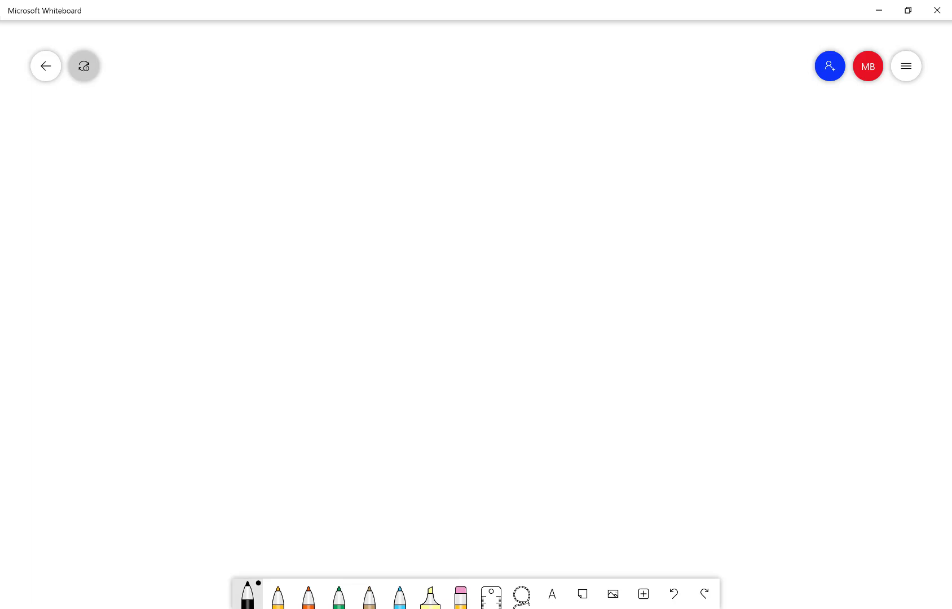
# - Hand-write the heading 'LAYER 1 – 3' in black and circle the 1
pyautogui.moveTo(171, 76)
pyautogui.mouseDown()
pyautogui.moveTo(184, 86)
pyautogui.moveTo(225, 86)
pyautogui.moveTo(233, 68)
pyautogui.mouseUp()
pyautogui.moveTo(228, 83)
pyautogui.mouseDown()
pyautogui.moveTo(238, 68)
pyautogui.moveTo(242, 83)
pyautogui.mouseUp()
pyautogui.moveTo(253, 71)
pyautogui.mouseDown()
pyautogui.moveTo(261, 63)
pyautogui.moveTo(261, 81)
pyautogui.mouseUp()
pyautogui.moveTo(256, 82)
pyautogui.mouseDown()
pyautogui.moveTo(294, 71)
pyautogui.moveTo(301, 80)
pyautogui.mouseUp()
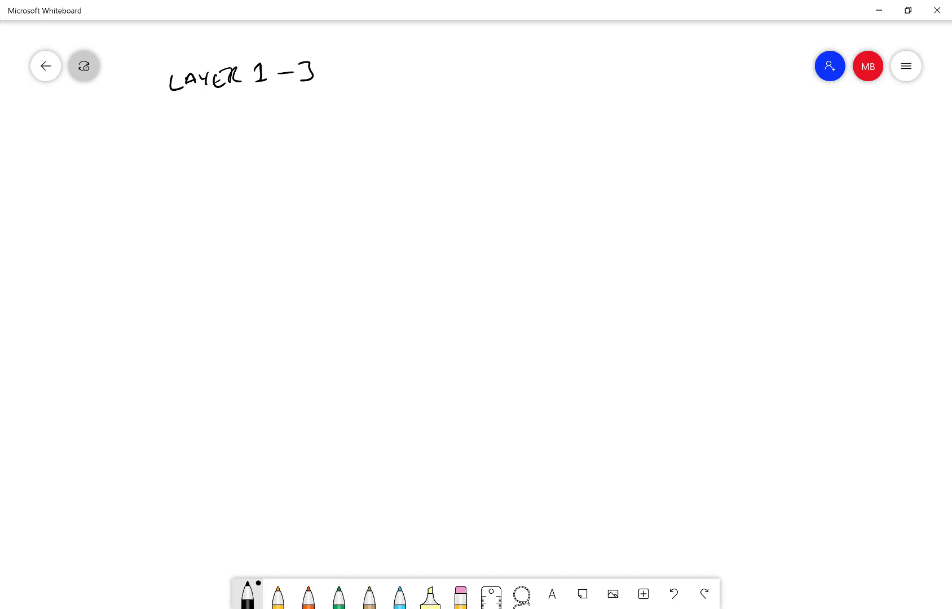
pyautogui.moveTo(255, 59)
pyautogui.mouseDown()
pyautogui.moveTo(259, 91)
pyautogui.moveTo(253, 58)
pyautogui.mouseUp()
# - Write 'PHYSICAL' beneath the heading
pyautogui.moveTo(205, 107); pyautogui.dragTo(222, 120)
pyautogui.moveTo(222, 110)
pyautogui.mouseDown()
pyautogui.moveTo(224, 123)
pyautogui.moveTo(242, 128)
pyautogui.moveTo(243, 119)
pyautogui.mouseUp()
pyautogui.moveTo(253, 113)
pyautogui.mouseDown()
pyautogui.moveTo(253, 125)
pyautogui.moveTo(264, 123)
pyautogui.mouseUp()
pyautogui.moveTo(269, 110); pyautogui.dragTo(285, 122)
pyautogui.moveTo(300, 109)
pyautogui.mouseDown()
pyautogui.moveTo(301, 122)
pyautogui.moveTo(313, 121)
pyautogui.mouseUp()
pyautogui.moveTo(317, 121)
pyautogui.mouseDown()
pyautogui.moveTo(322, 107)
pyautogui.moveTo(329, 119)
pyautogui.mouseUp()
pyautogui.moveTo(319, 115); pyautogui.dragTo(345, 115)
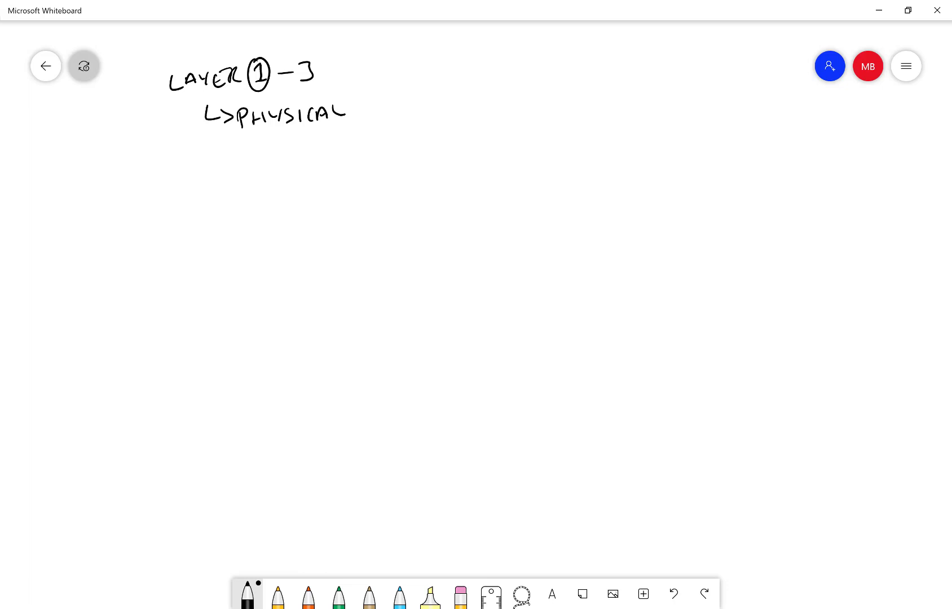
# - Sketch a WAN cloud, a PE box below it, and a line down to a circled-X router
pyautogui.moveTo(390, 152)
pyautogui.mouseDown()
pyautogui.moveTo(393, 174)
pyautogui.moveTo(463, 120)
pyautogui.moveTo(376, 156)
pyautogui.moveTo(431, 160)
pyautogui.moveTo(436, 147)
pyautogui.mouseUp()
pyautogui.moveTo(439, 160)
pyautogui.mouseDown()
pyautogui.moveTo(460, 161)
pyautogui.moveTo(452, 151)
pyautogui.mouseUp()
pyautogui.moveTo(457, 156); pyautogui.dragTo(476, 137)
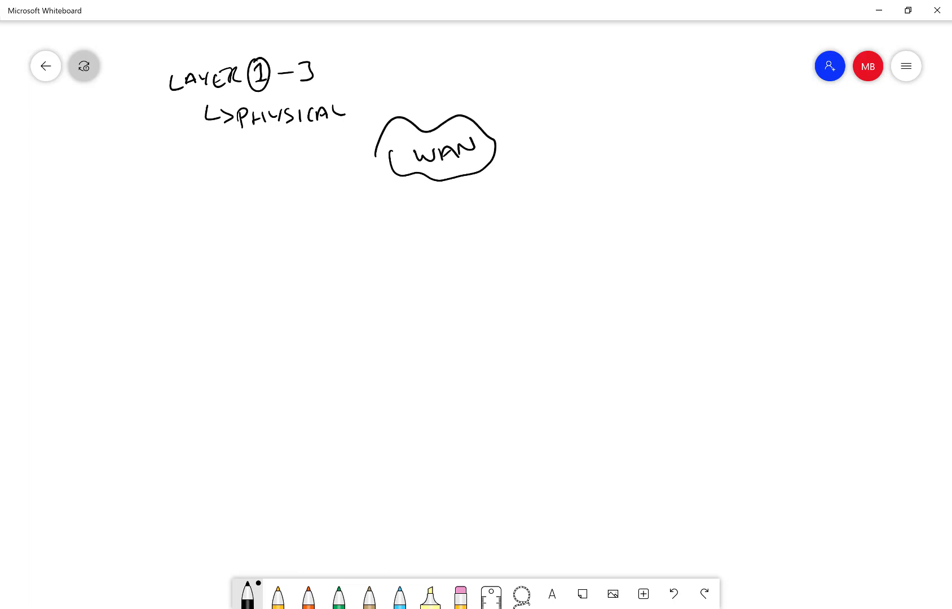
pyautogui.moveTo(434, 176)
pyautogui.mouseDown()
pyautogui.moveTo(434, 198)
pyautogui.moveTo(460, 178)
pyautogui.mouseUp()
pyautogui.moveTo(459, 178)
pyautogui.mouseDown()
pyautogui.moveTo(461, 198)
pyautogui.moveTo(435, 198)
pyautogui.moveTo(444, 187)
pyautogui.moveTo(453, 197)
pyautogui.moveTo(441, 276)
pyautogui.moveTo(460, 281)
pyautogui.moveTo(459, 298)
pyautogui.mouseUp()
pyautogui.click(448, 189)
pyautogui.moveTo(458, 281); pyautogui.dragTo(444, 300)
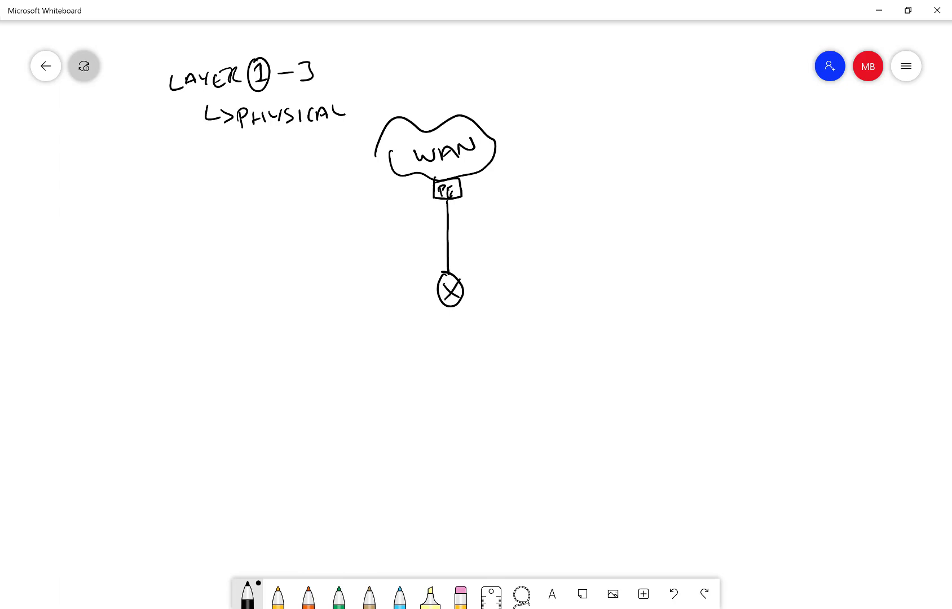
# - Draw the LAN boxes with links from the router, and underline PHYSICAL
pyautogui.moveTo(433, 367)
pyautogui.mouseDown()
pyautogui.moveTo(434, 345)
pyautogui.moveTo(485, 346)
pyautogui.moveTo(454, 367)
pyautogui.moveTo(433, 367)
pyautogui.moveTo(464, 355)
pyautogui.mouseUp()
pyautogui.moveTo(465, 359)
pyautogui.mouseDown()
pyautogui.moveTo(476, 345)
pyautogui.moveTo(364, 434)
pyautogui.moveTo(384, 444)
pyautogui.moveTo(344, 463)
pyautogui.moveTo(350, 435)
pyautogui.moveTo(363, 458)
pyautogui.moveTo(380, 443)
pyautogui.mouseUp()
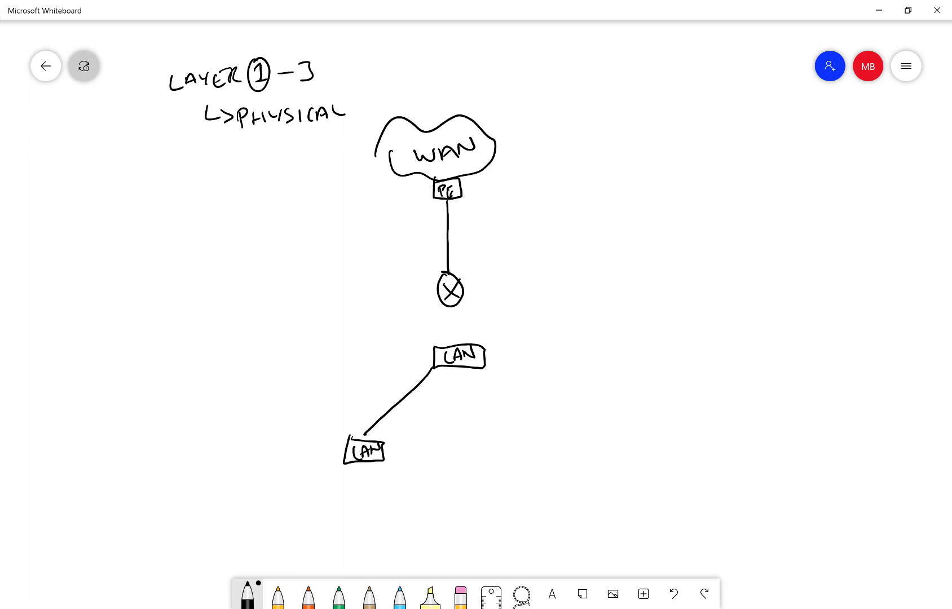
pyautogui.moveTo(484, 367)
pyautogui.mouseDown()
pyautogui.moveTo(539, 458)
pyautogui.moveTo(550, 458)
pyautogui.moveTo(546, 451)
pyautogui.mouseUp()
pyautogui.moveTo(550, 457)
pyautogui.mouseDown()
pyautogui.moveTo(563, 444)
pyautogui.moveTo(526, 435)
pyautogui.moveTo(569, 463)
pyautogui.moveTo(519, 463)
pyautogui.moveTo(516, 437)
pyautogui.mouseUp()
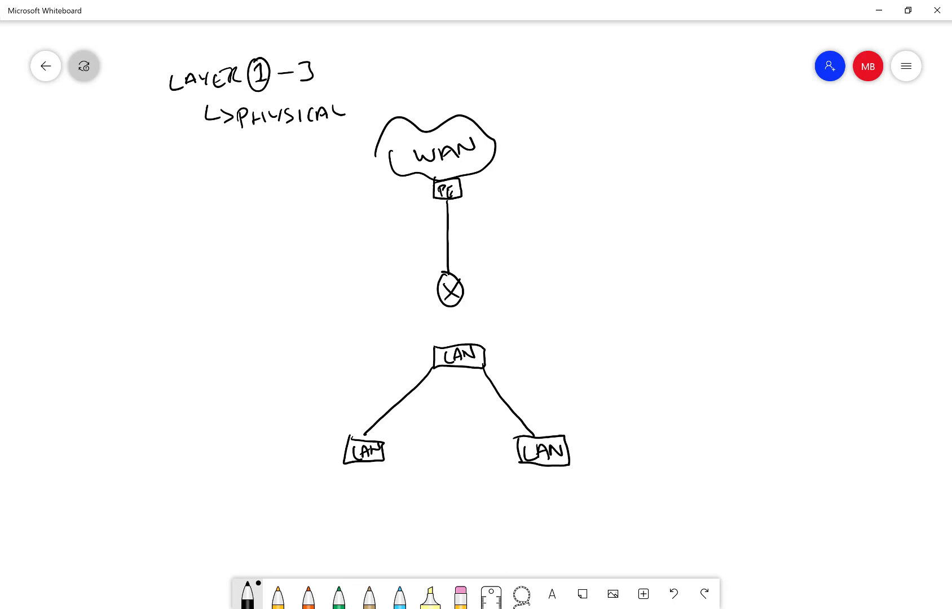
pyautogui.moveTo(452, 309); pyautogui.dragTo(456, 341)
pyautogui.moveTo(245, 140); pyautogui.dragTo(333, 127)
# - Draw a dashed boundary below PE, labelled SP above and CUST below
pyautogui.moveTo(390, 215); pyautogui.dragTo(396, 217)
pyautogui.moveTo(457, 217); pyautogui.dragTo(475, 218)
pyautogui.moveTo(486, 217); pyautogui.dragTo(512, 218)
pyautogui.moveTo(533, 218); pyautogui.dragTo(544, 218)
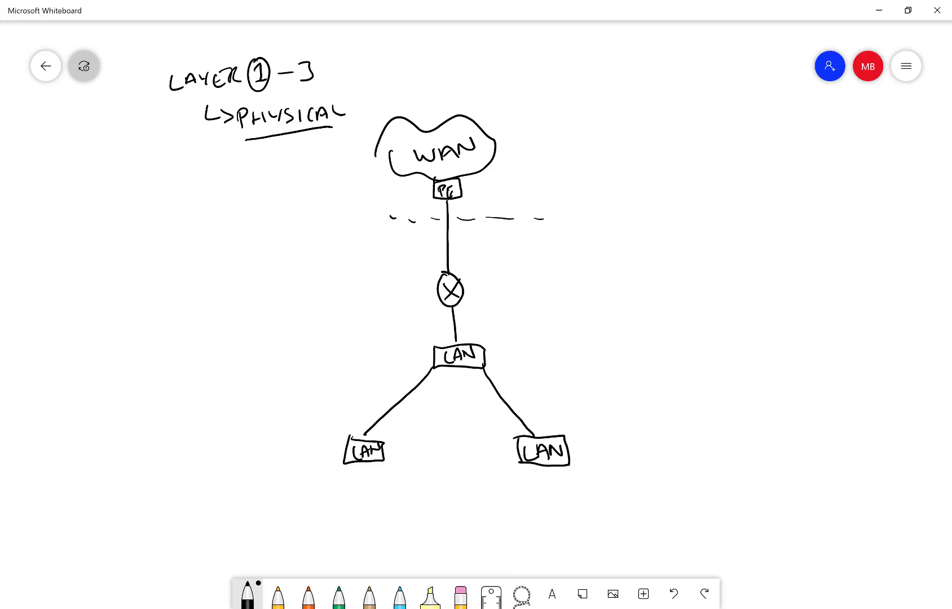
pyautogui.moveTo(518, 153)
pyautogui.mouseDown()
pyautogui.moveTo(512, 173)
pyautogui.moveTo(524, 173)
pyautogui.mouseUp()
pyautogui.moveTo(523, 156); pyautogui.dragTo(523, 165)
pyautogui.moveTo(525, 243); pyautogui.dragTo(524, 256)
pyautogui.moveTo(528, 246); pyautogui.dragTo(532, 255)
pyautogui.moveTo(545, 244); pyautogui.dragTo(559, 250)
# - Write port labels G0/1, G0/2 and E1/0/1 beside the router links, plus COPPER
pyautogui.moveTo(464, 257)
pyautogui.mouseDown()
pyautogui.moveTo(465, 269)
pyautogui.moveTo(468, 258)
pyautogui.mouseUp()
pyautogui.moveTo(477, 242); pyautogui.dragTo(474, 264)
pyautogui.moveTo(481, 250); pyautogui.dragTo(490, 258)
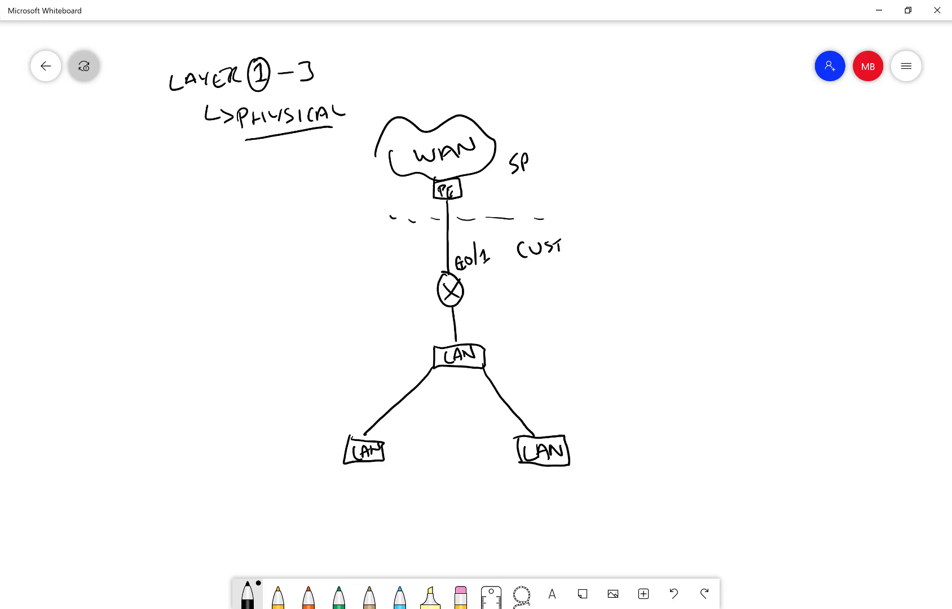
pyautogui.moveTo(464, 305)
pyautogui.mouseDown()
pyautogui.moveTo(459, 316)
pyautogui.moveTo(481, 311)
pyautogui.mouseUp()
pyautogui.moveTo(486, 298)
pyautogui.mouseDown()
pyautogui.moveTo(497, 307)
pyautogui.moveTo(538, 293)
pyautogui.moveTo(524, 279)
pyautogui.moveTo(542, 284)
pyautogui.moveTo(544, 299)
pyautogui.mouseUp()
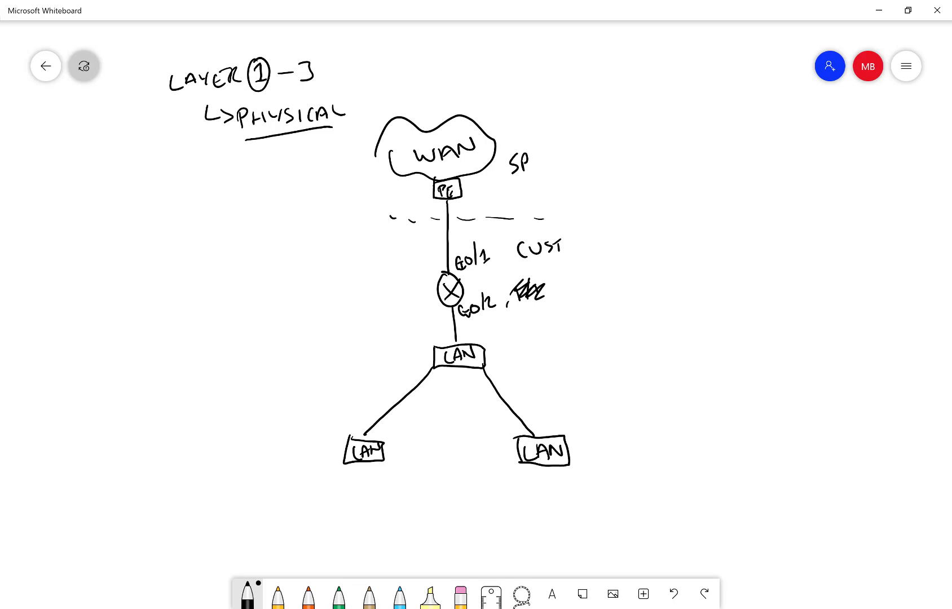
pyautogui.moveTo(471, 329)
pyautogui.mouseDown()
pyautogui.moveTo(466, 340)
pyautogui.moveTo(475, 340)
pyautogui.mouseUp()
pyautogui.moveTo(478, 328)
pyautogui.mouseDown()
pyautogui.moveTo(477, 338)
pyautogui.moveTo(493, 325)
pyautogui.moveTo(499, 336)
pyautogui.moveTo(513, 331)
pyautogui.mouseUp()
pyautogui.moveTo(675, 240)
pyautogui.mouseDown()
pyautogui.moveTo(676, 255)
pyautogui.moveTo(706, 239)
pyautogui.mouseUp()
pyautogui.moveTo(710, 234); pyautogui.dragTo(727, 233)
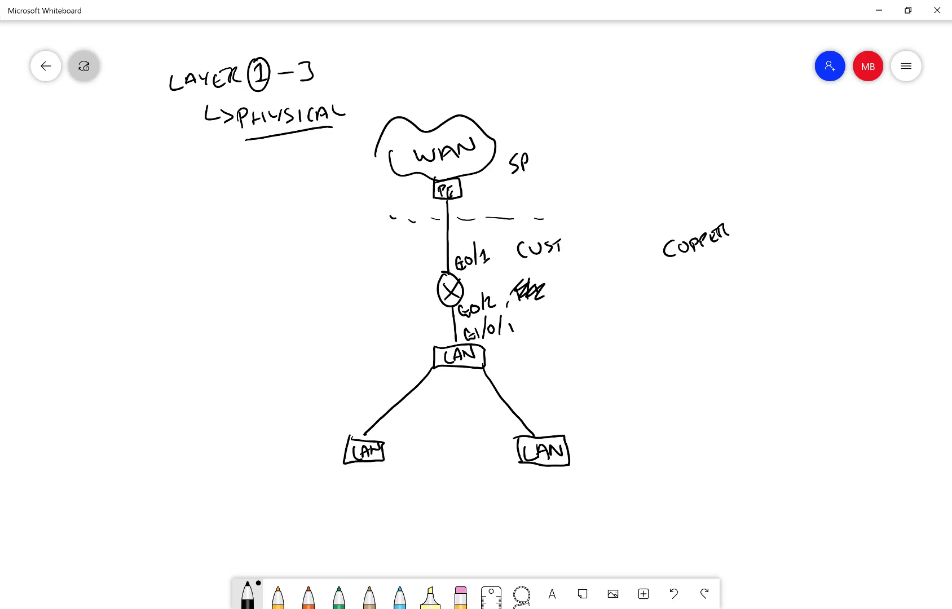
# - Trace the lower links in light blue and write 'MM FIBRE 1GBPS' under COPPER
pyautogui.click(399, 595)
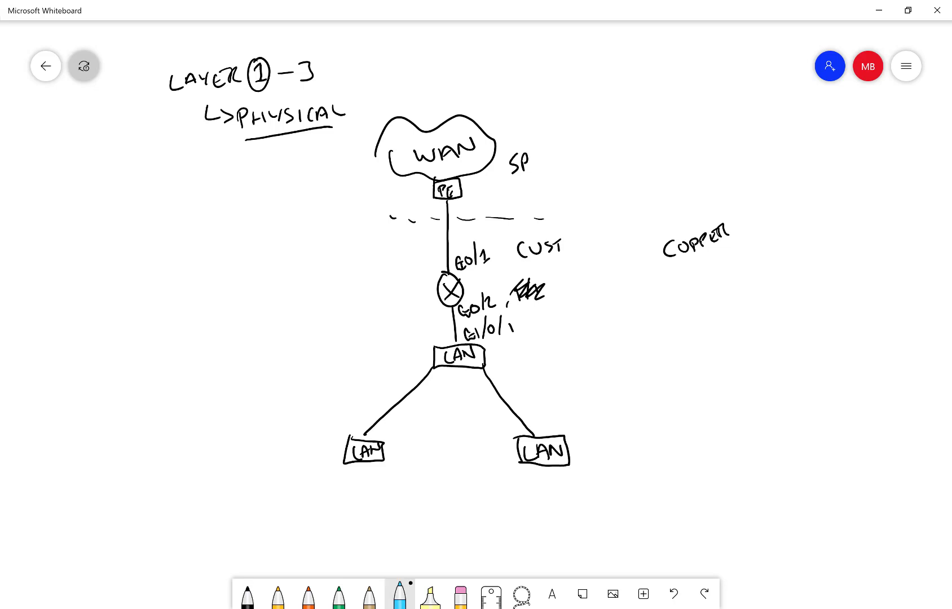
pyautogui.moveTo(364, 434)
pyautogui.mouseDown()
pyautogui.moveTo(438, 366)
pyautogui.moveTo(538, 437)
pyautogui.mouseUp()
pyautogui.moveTo(674, 285)
pyautogui.mouseDown()
pyautogui.moveTo(699, 263)
pyautogui.moveTo(720, 269)
pyautogui.moveTo(722, 249)
pyautogui.moveTo(735, 249)
pyautogui.mouseUp()
pyautogui.moveTo(733, 258)
pyautogui.mouseDown()
pyautogui.moveTo(740, 242)
pyautogui.moveTo(766, 241)
pyautogui.moveTo(805, 210)
pyautogui.moveTo(807, 218)
pyautogui.mouseUp()
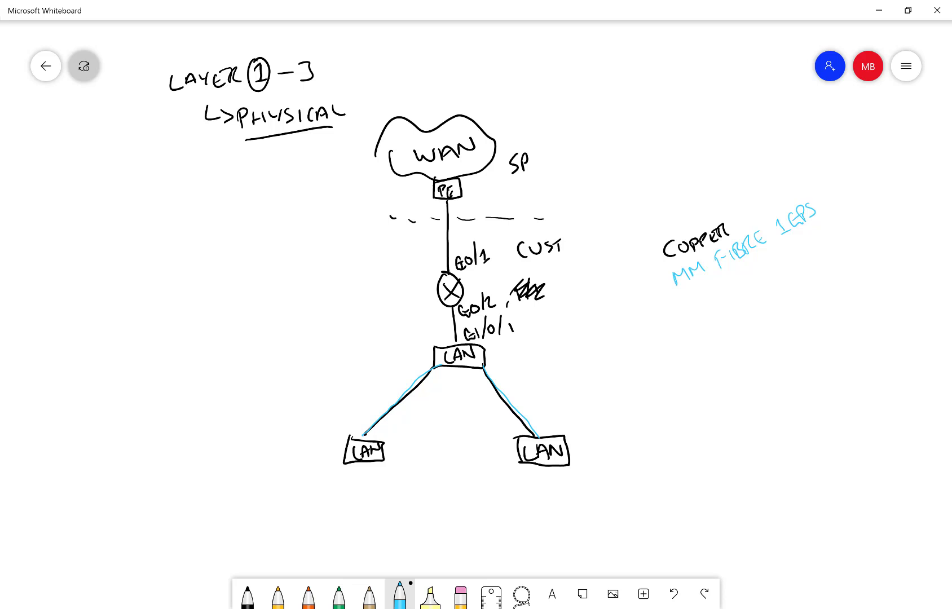
# - Add blue G1/1/x port labels at both ends of the LAN links
pyautogui.moveTo(500, 362)
pyautogui.mouseDown()
pyautogui.moveTo(496, 376)
pyautogui.moveTo(542, 352)
pyautogui.mouseUp()
pyautogui.moveTo(540, 417); pyautogui.dragTo(554, 417)
pyautogui.moveTo(580, 381)
pyautogui.mouseDown()
pyautogui.moveTo(572, 405)
pyautogui.moveTo(582, 398)
pyautogui.mouseUp()
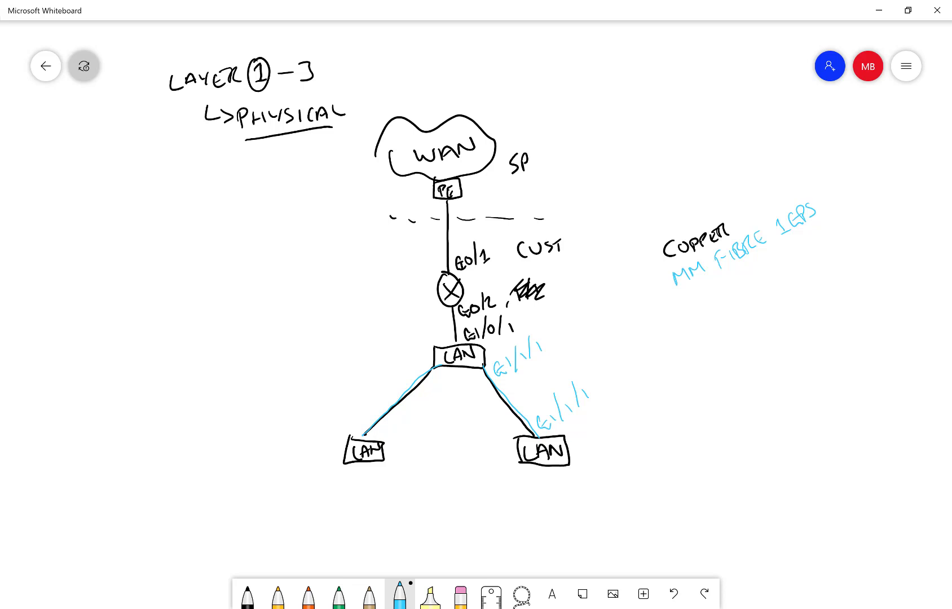
pyautogui.moveTo(408, 360)
pyautogui.mouseDown()
pyautogui.moveTo(405, 371)
pyautogui.moveTo(431, 342)
pyautogui.mouseUp()
pyautogui.moveTo(437, 328); pyautogui.dragTo(440, 336)
pyautogui.moveTo(337, 418); pyautogui.dragTo(344, 430)
# - Finish the lower-left port label, draw a blue stacked LAN box with an upward arrow, then switch to Lucidchart
pyautogui.moveTo(372, 382); pyautogui.dragTo(366, 413)
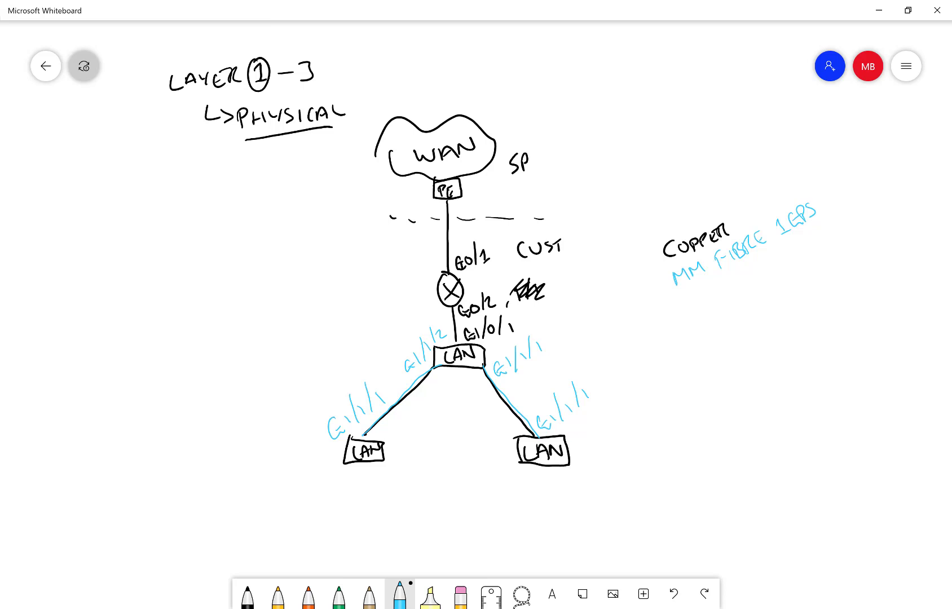
pyautogui.moveTo(432, 364); pyautogui.dragTo(473, 382)
pyautogui.moveTo(450, 451); pyautogui.dragTo(456, 392)
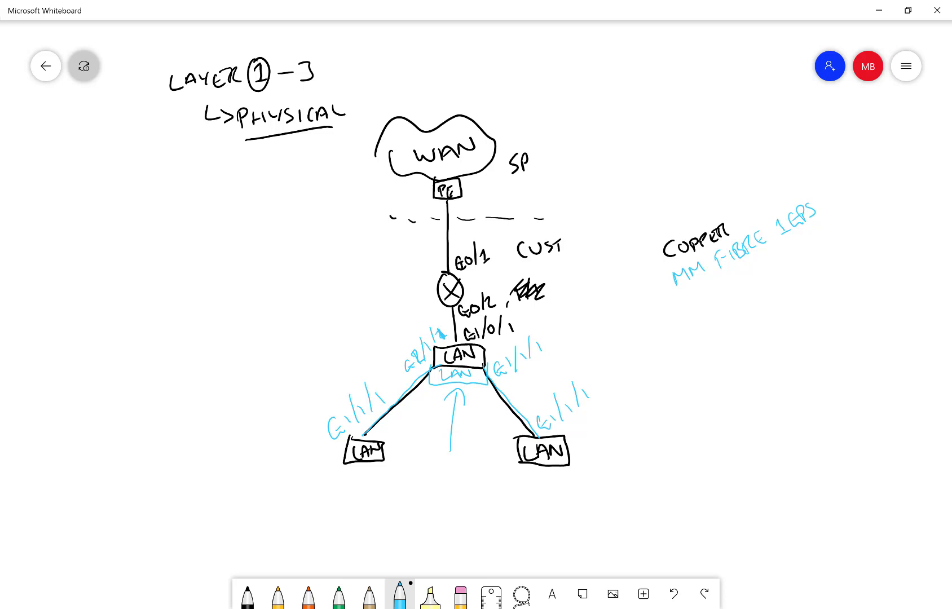
pyautogui.hotkey('alt', 'Tab')
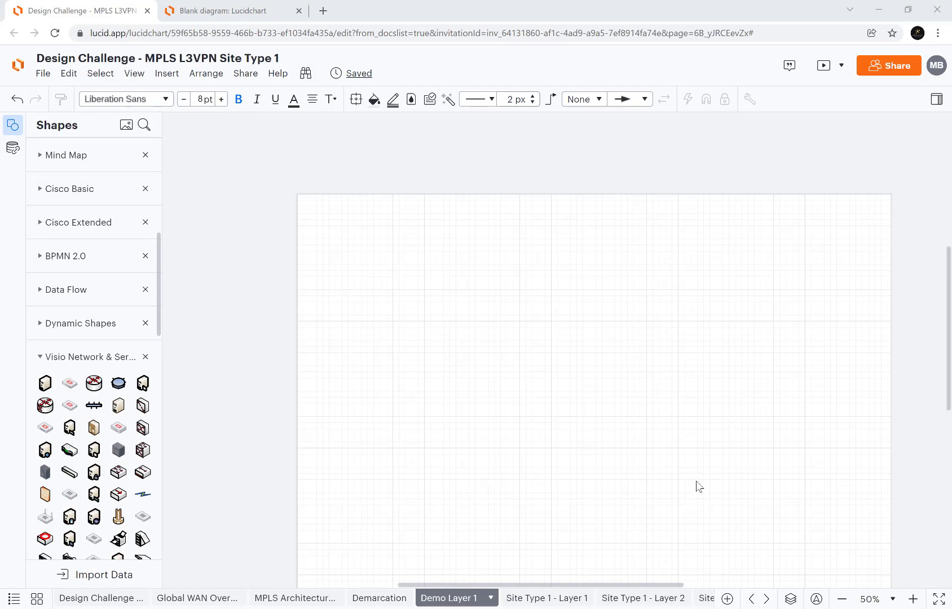
# - Place a cloud shape near the page top, stretched to about 7.62 × 3.17 cm
pyautogui.scroll(-2, 689, 463)
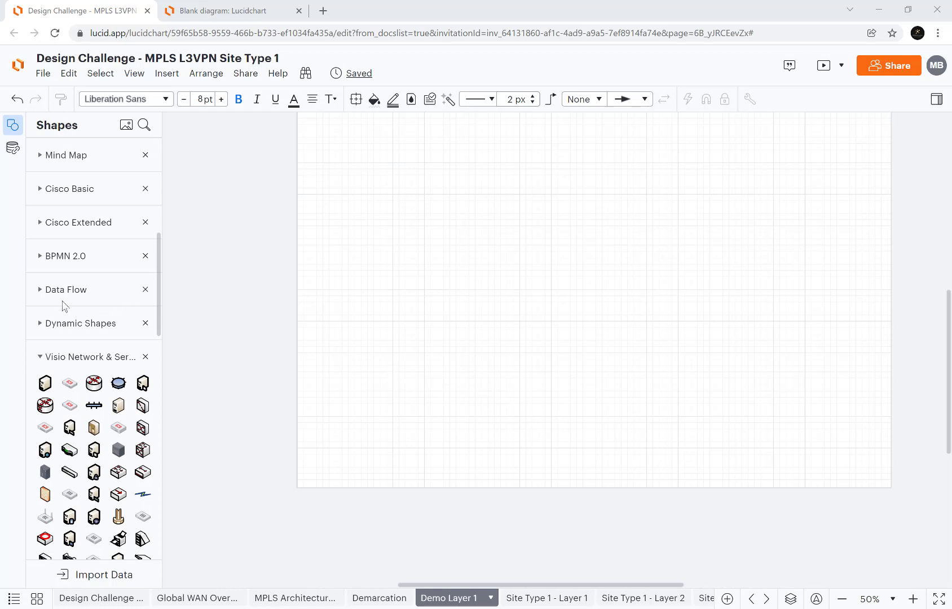
pyautogui.scroll(6, 70, 304)
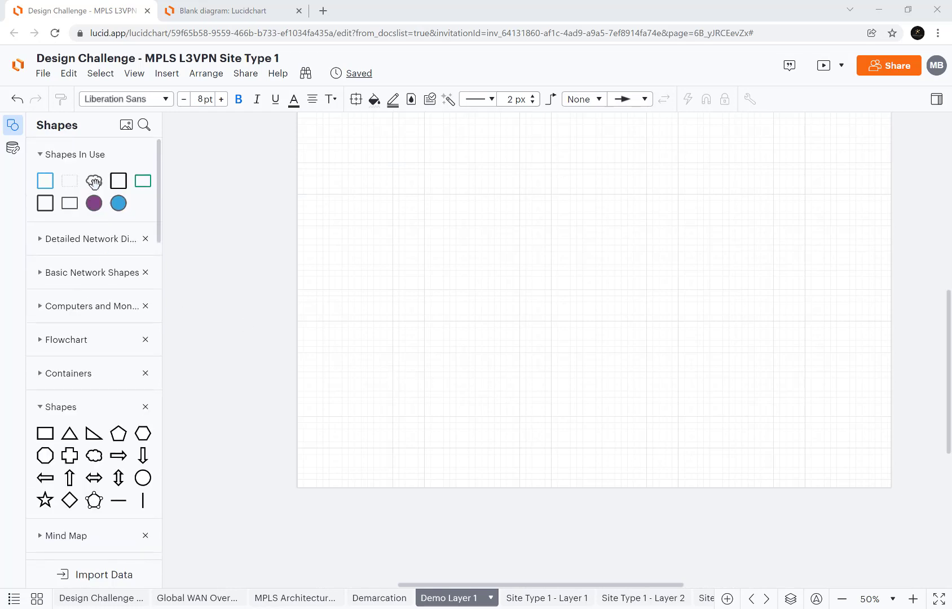
pyautogui.moveTo(94, 180); pyautogui.dragTo(481, 220)
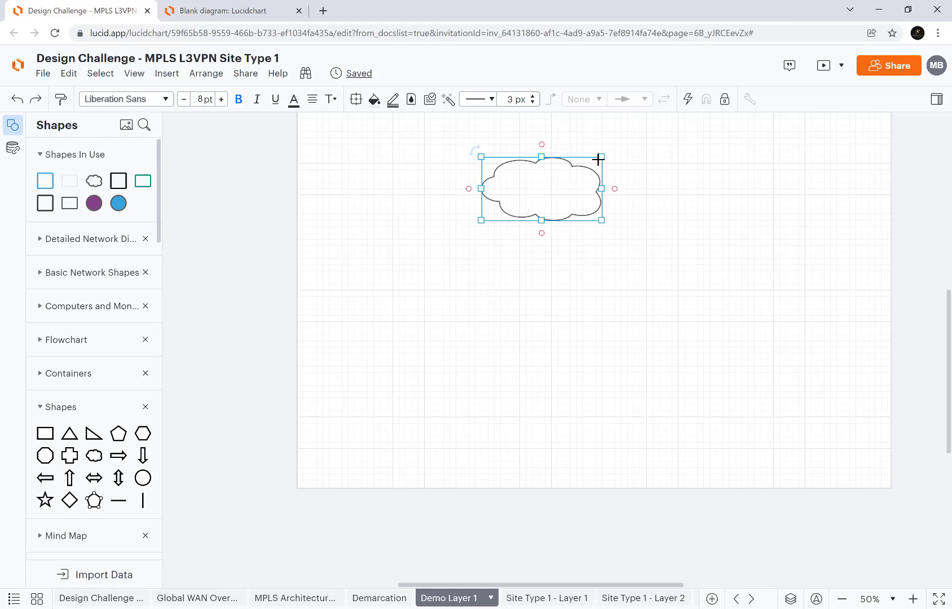
pyautogui.moveTo(601, 156); pyautogui.dragTo(592, 181)
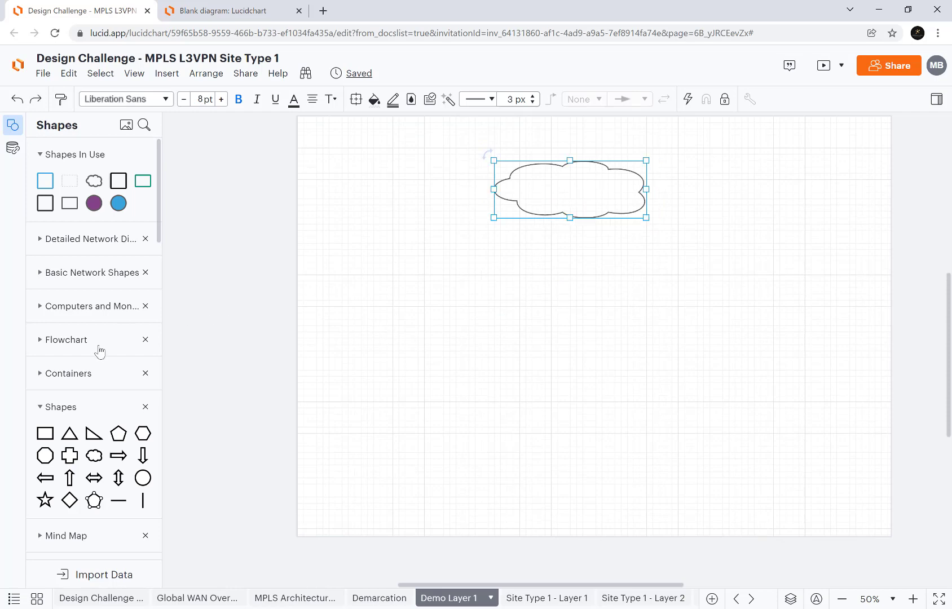
# - Add a Visio Network Workgroup switch on the cloud's lower edge and a Router below it
pyautogui.scroll(-8, 97, 415)
pyautogui.scroll(-5, 100, 416)
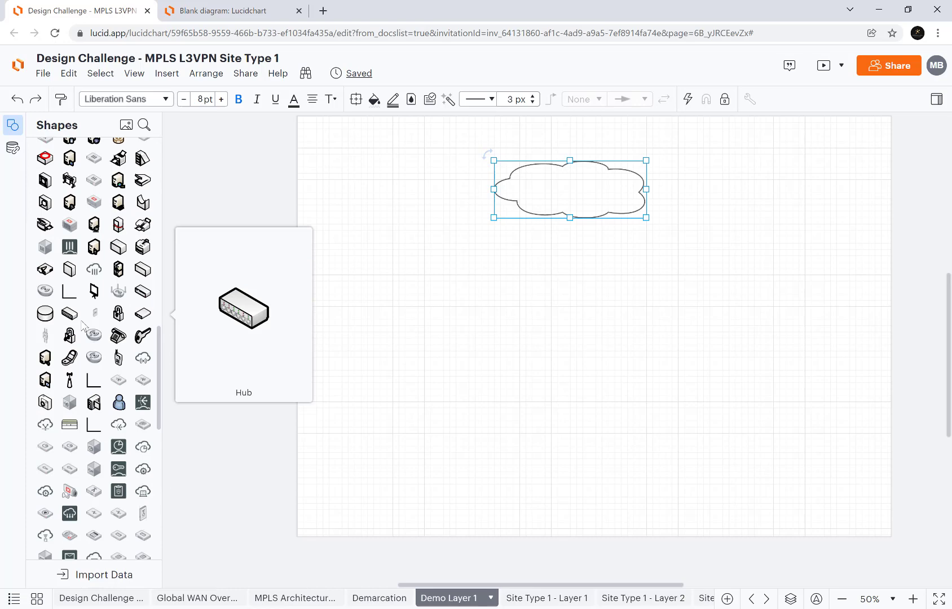
pyautogui.scroll(3, 82, 325)
pyautogui.moveTo(87, 288)
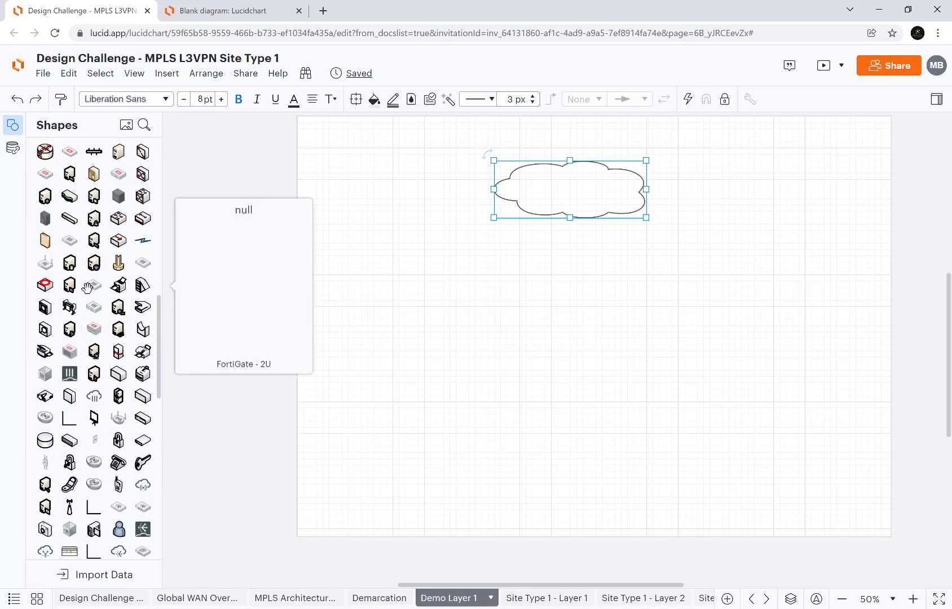
pyautogui.scroll(1, 86, 288)
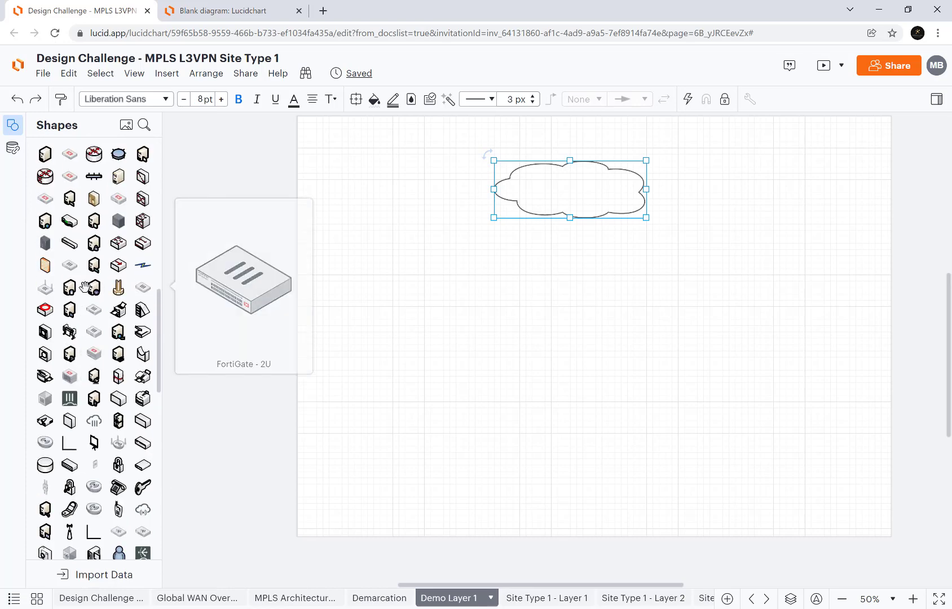
pyautogui.scroll(4, 85, 286)
pyautogui.moveTo(77, 371)
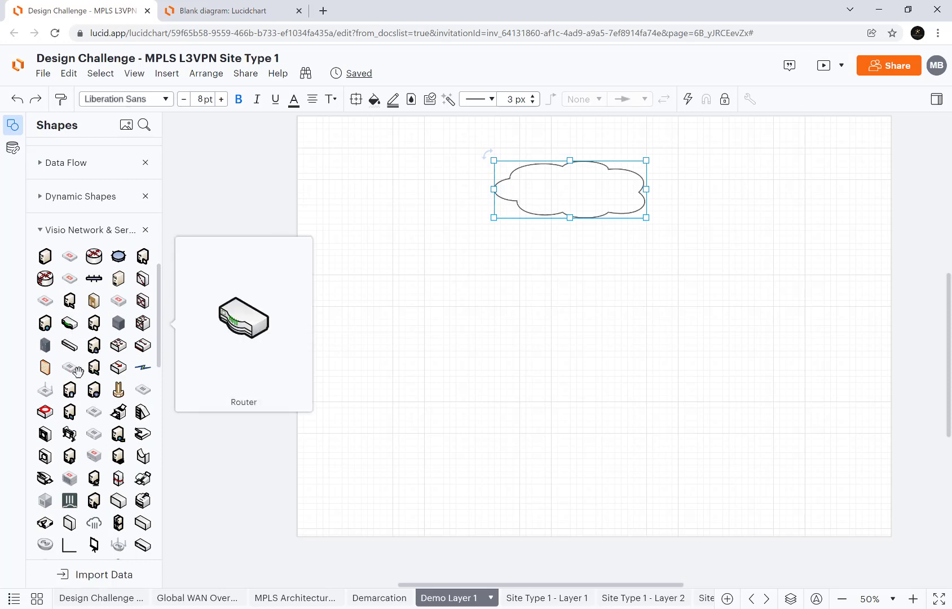
pyautogui.moveTo(116, 350)
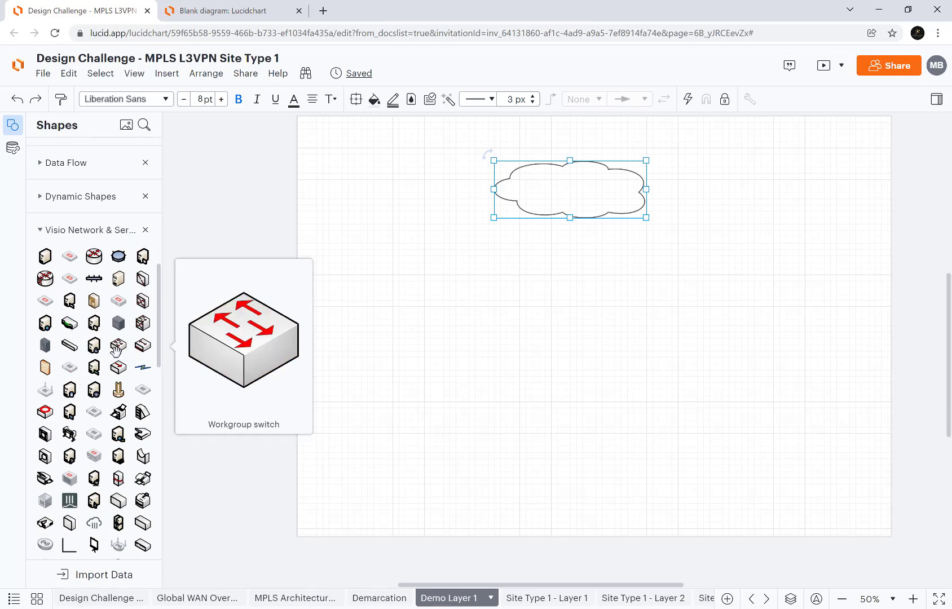
pyautogui.moveTo(116, 346); pyautogui.dragTo(578, 223)
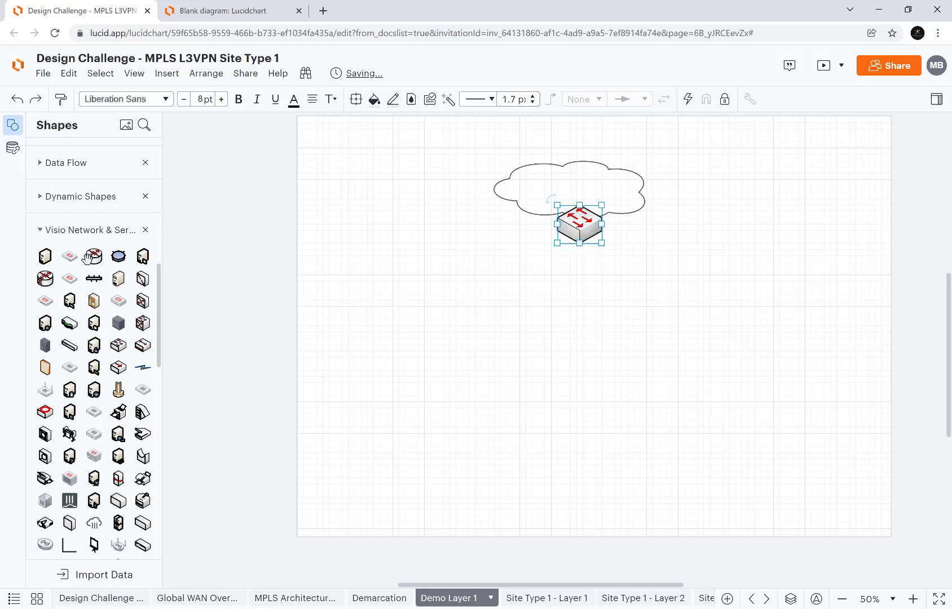
pyautogui.moveTo(94, 257); pyautogui.dragTo(567, 321)
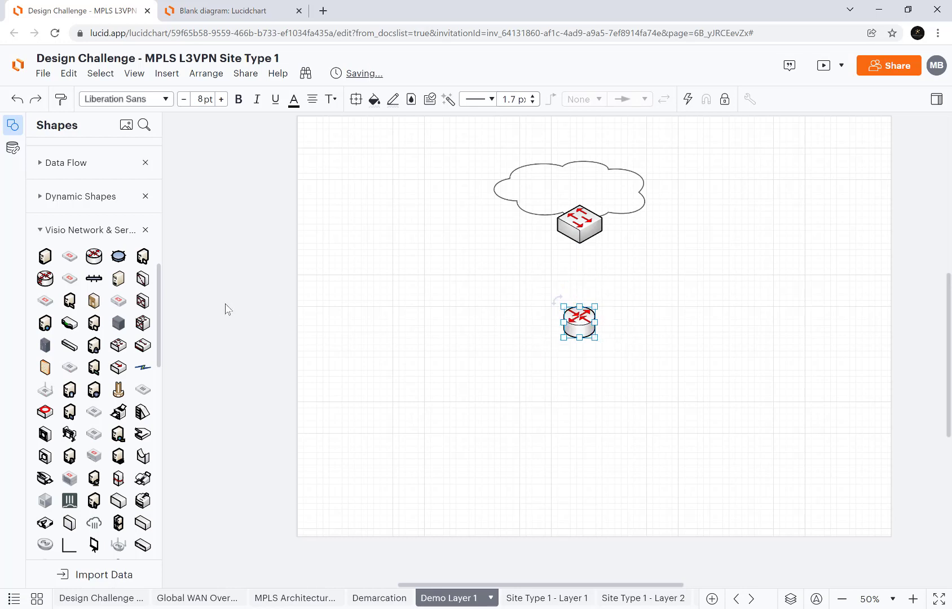
# - Duplicate the switch into a stack under the router, and move two switches to the bottom left and right
pyautogui.click(581, 226)
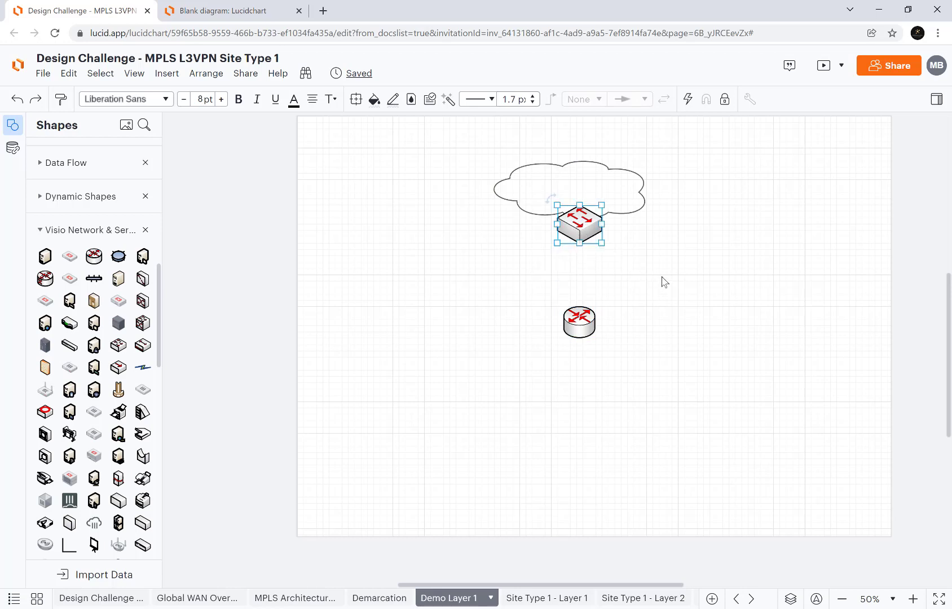
pyautogui.hotkey('ctrl', 'd')
pyautogui.hotkey('ctrl', 'd')
pyautogui.hotkey('ctrl', 'd')
pyautogui.hotkey('ctrl', 'd')
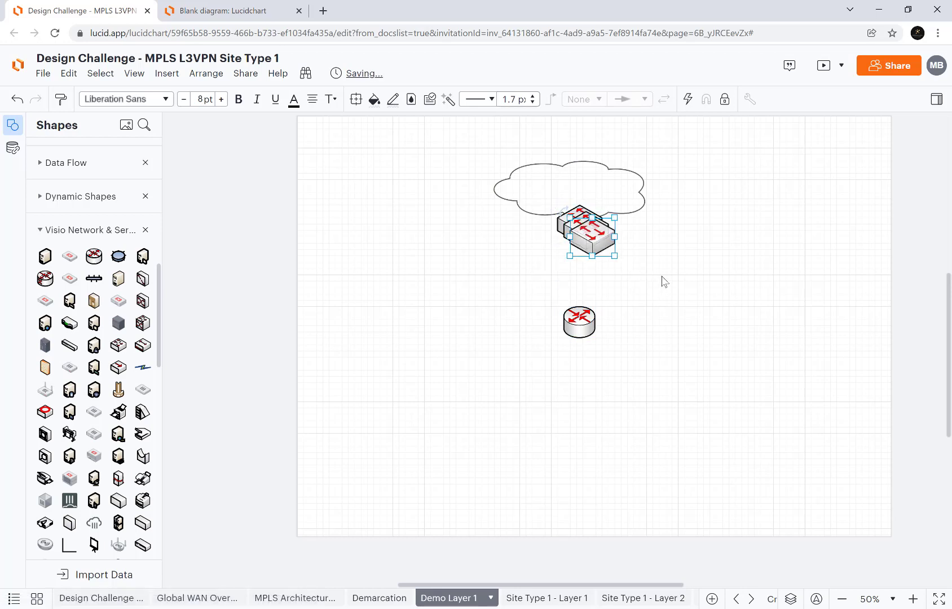
pyautogui.moveTo(610, 246); pyautogui.dragTo(584, 392)
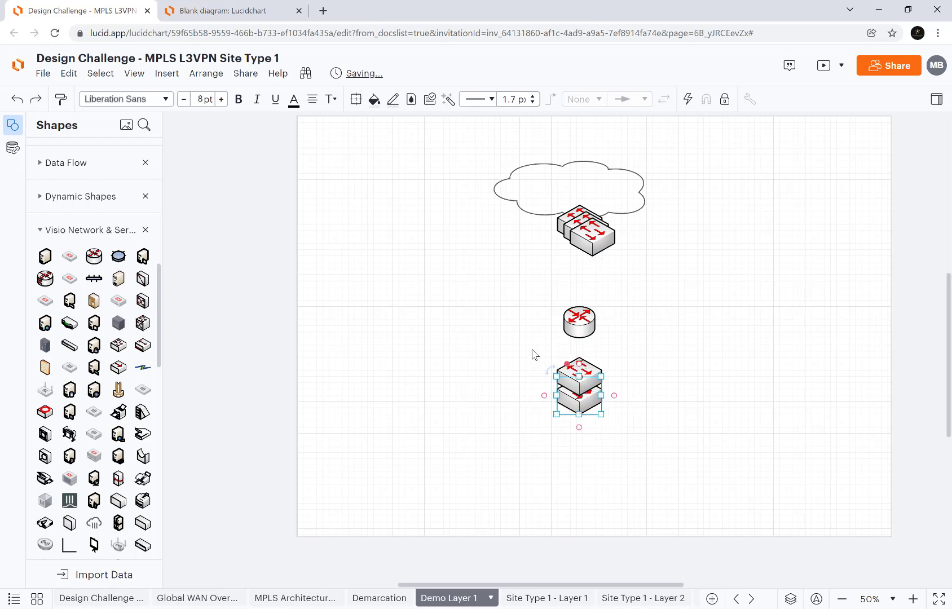
pyautogui.moveTo(532, 348); pyautogui.dragTo(582, 374)
pyautogui.click(640, 399)
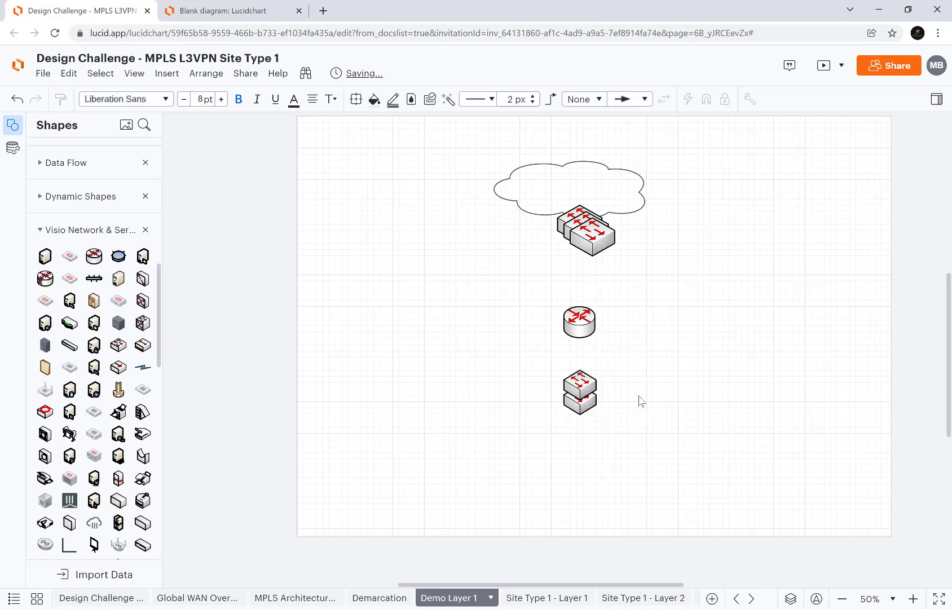
pyautogui.moveTo(597, 241); pyautogui.dragTo(631, 434)
pyautogui.moveTo(589, 229); pyautogui.dragTo(561, 386)
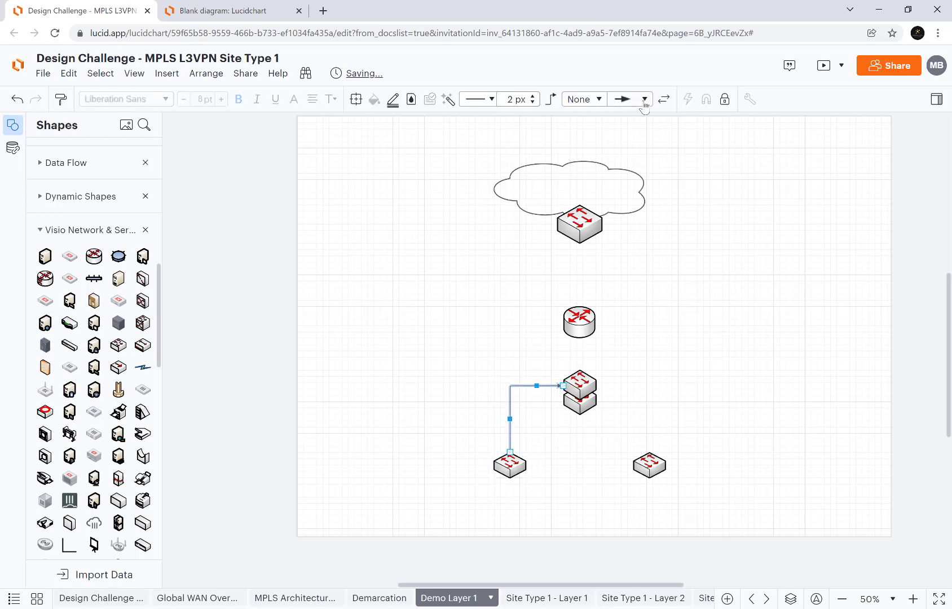
# - Set the line end arrow to None and save it as the default style
pyautogui.click(644, 100)
pyautogui.rightClick(524, 386)
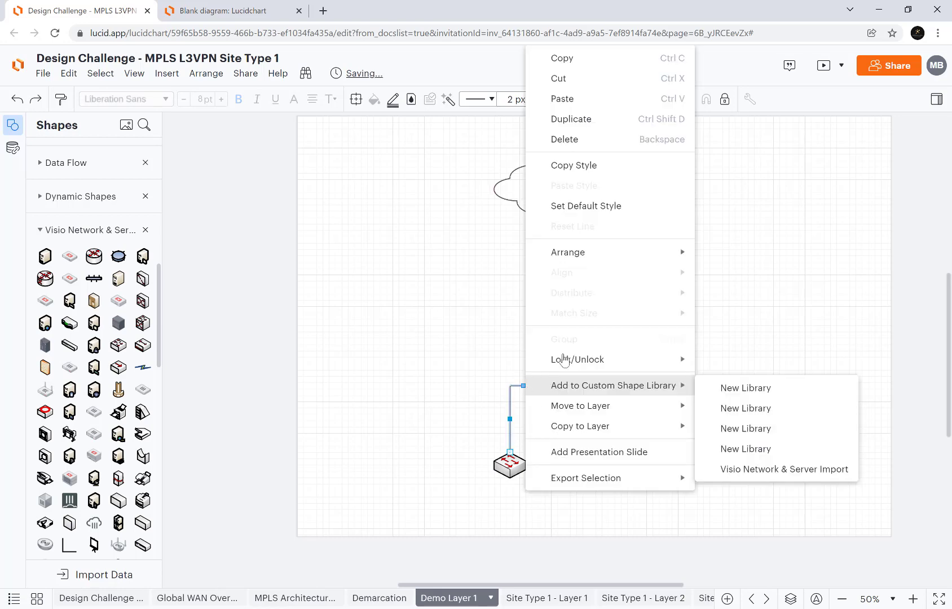
pyautogui.click(606, 206)
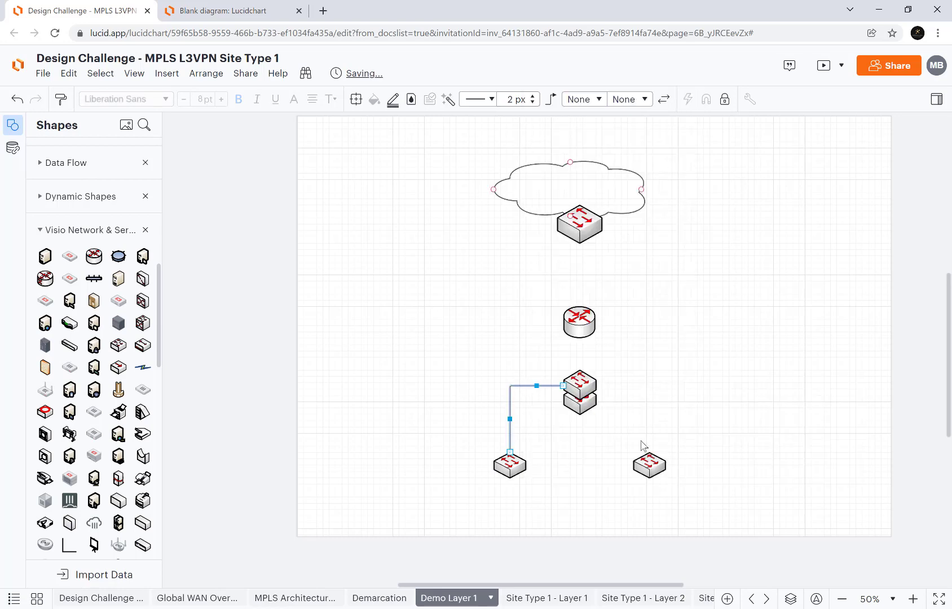
# - Connect each bottom switch to the stacked switches
pyautogui.moveTo(649, 453)
pyautogui.moveTo(649, 453); pyautogui.dragTo(596, 385)
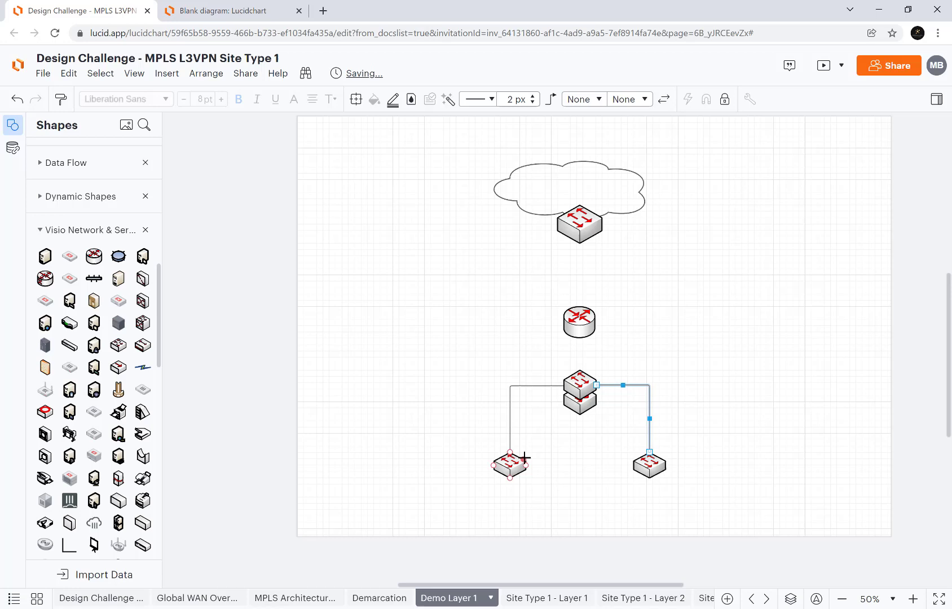
pyautogui.moveTo(525, 457); pyautogui.dragTo(563, 399)
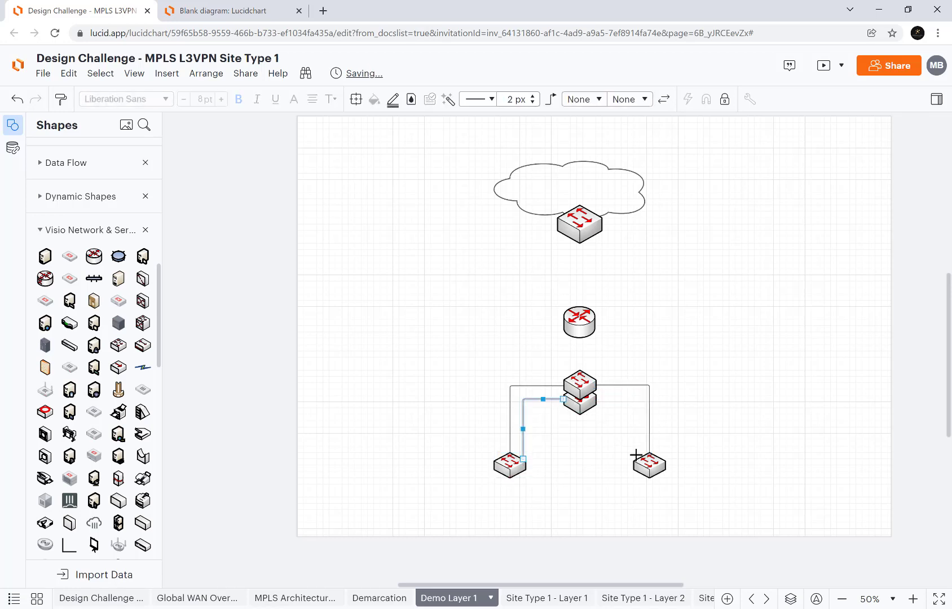
pyautogui.moveTo(648, 457); pyautogui.dragTo(599, 400)
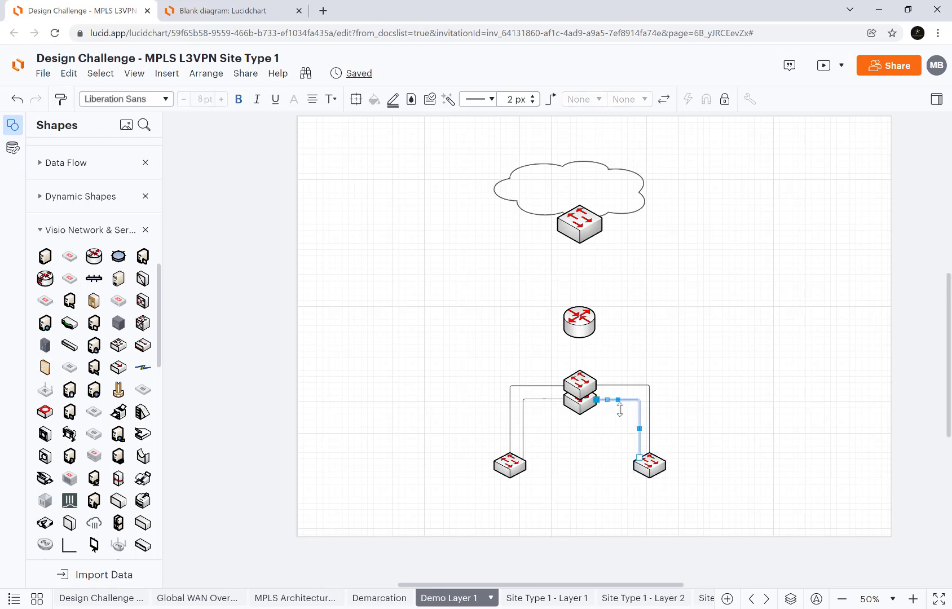
# - Link the stack to the router and the router to the cloud's switch
pyautogui.click(577, 369)
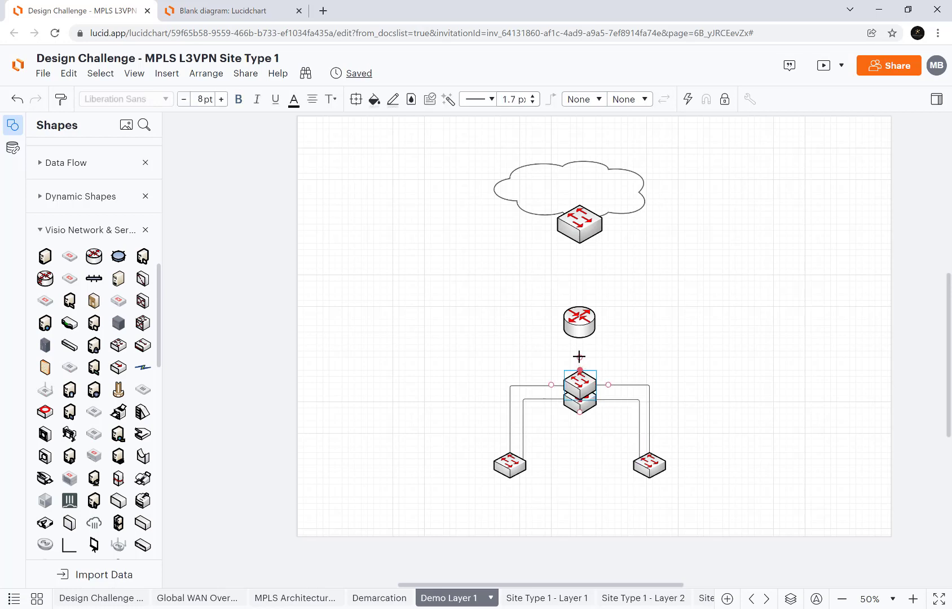
pyautogui.click(579, 345)
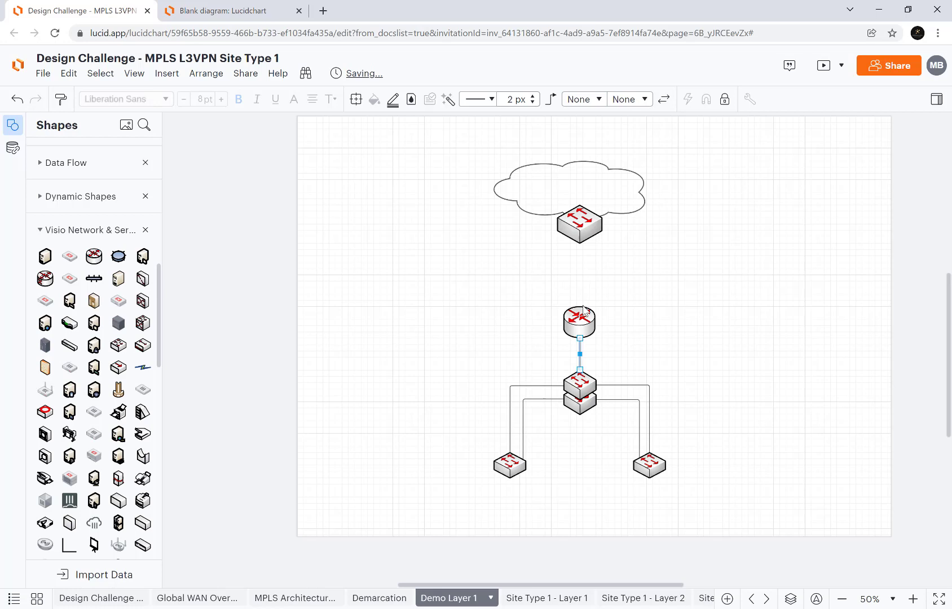
pyautogui.moveTo(579, 294); pyautogui.dragTo(579, 244)
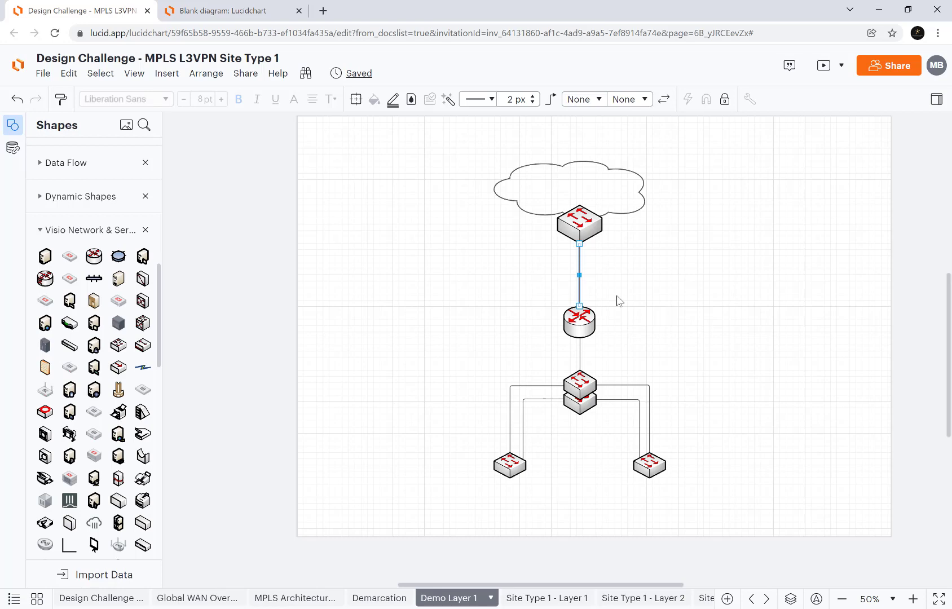
pyautogui.scroll(10, 105, 267)
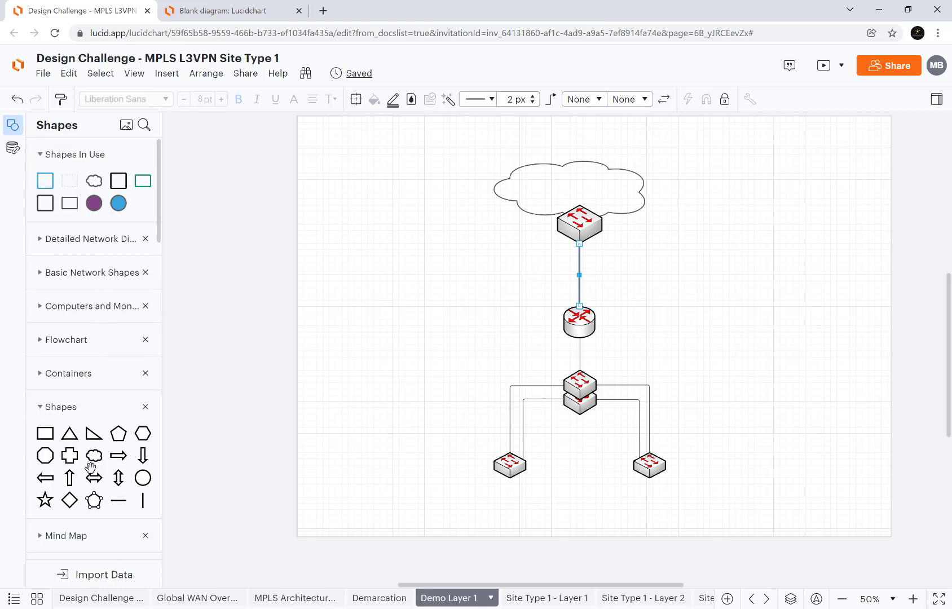
# - Place a Vertical Rule, turn it horizontal, and stretch it across the diagram between cloud switch and router
pyautogui.moveTo(142, 501)
pyautogui.moveTo(142, 501); pyautogui.dragTo(431, 263)
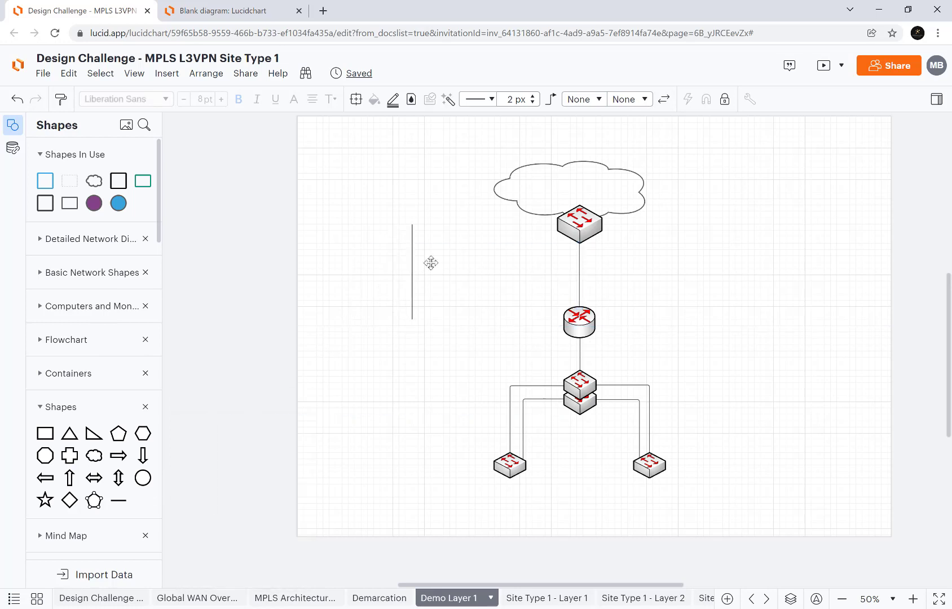
pyautogui.click(412, 226)
pyautogui.moveTo(408, 215); pyautogui.dragTo(325, 262)
pyautogui.moveTo(460, 270); pyautogui.dragTo(839, 271)
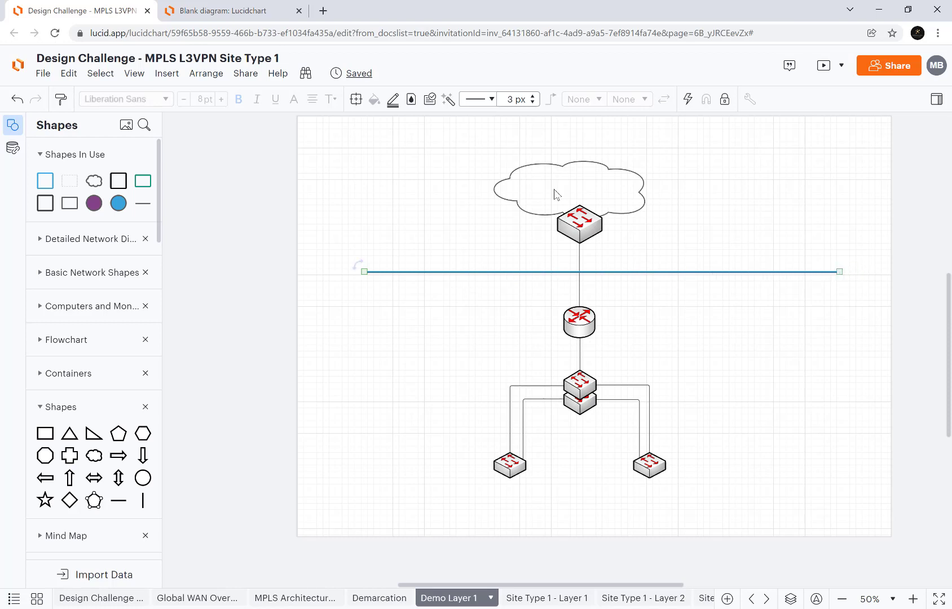
# - Give the rule line a dashed pattern
pyautogui.click(489, 101)
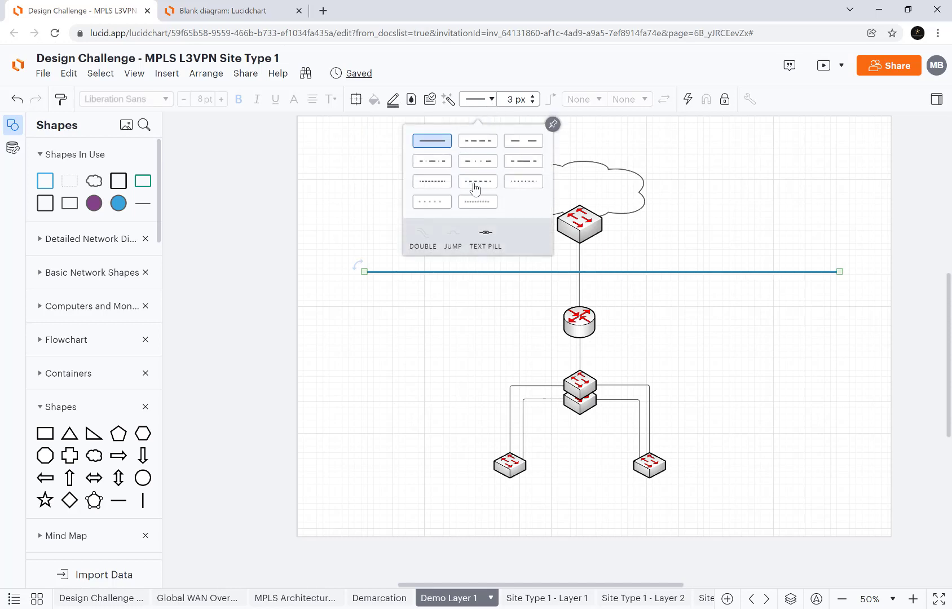
pyautogui.click(513, 182)
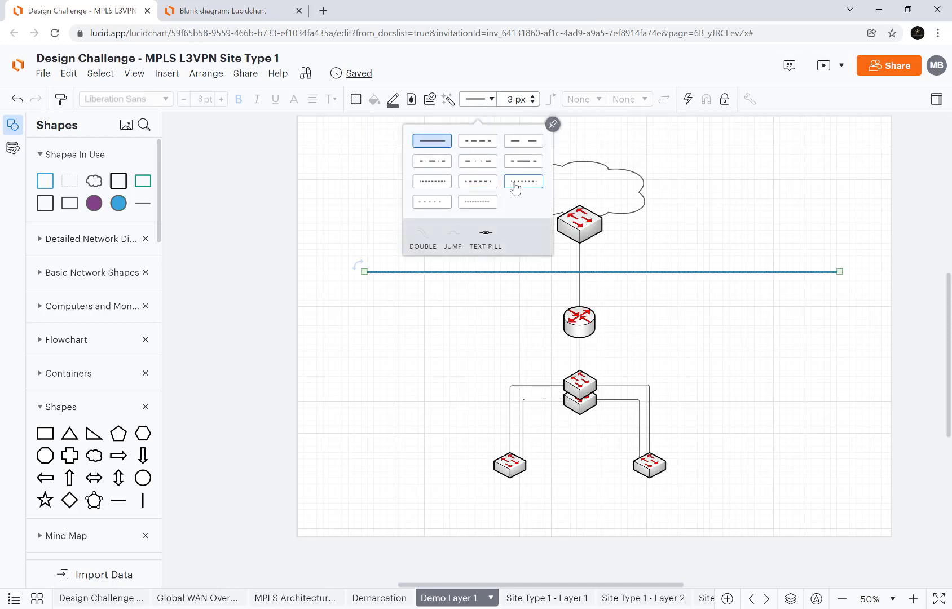
pyautogui.click(473, 143)
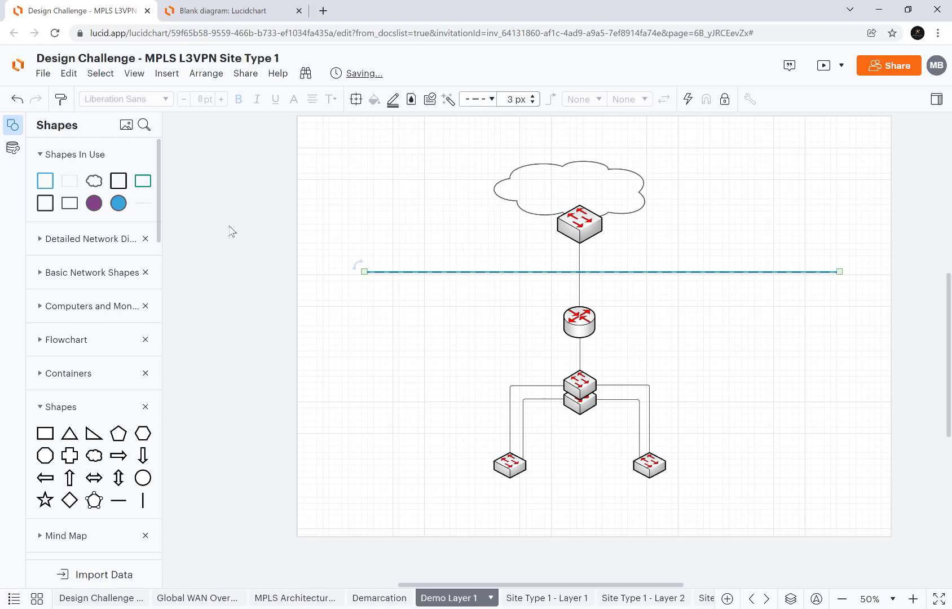
pyautogui.click(174, 320)
pyautogui.scroll(-2, 90, 316)
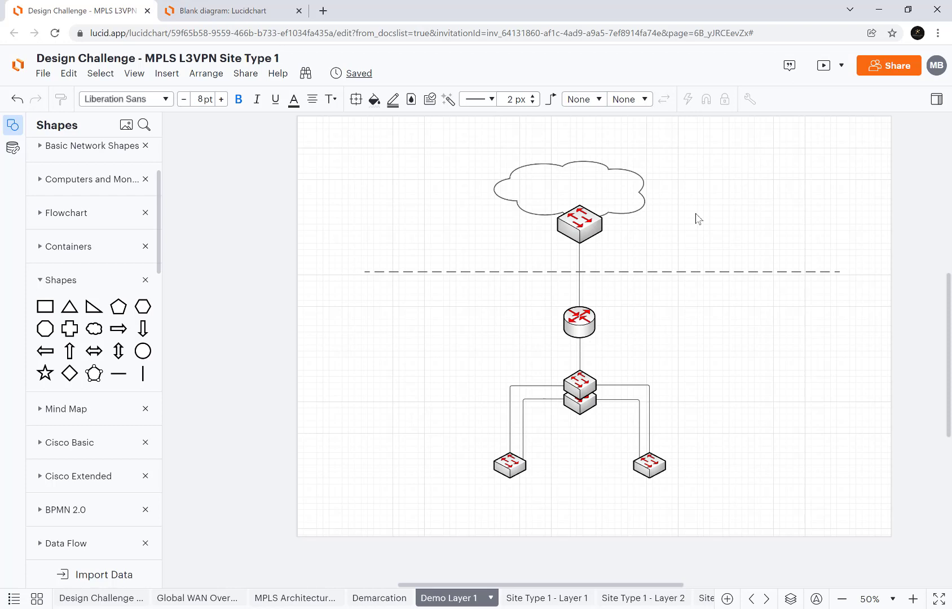
# - Paste a text label just above the dashed line and retype it as Provider Managed
pyautogui.hotkey('ctrl', 'v')
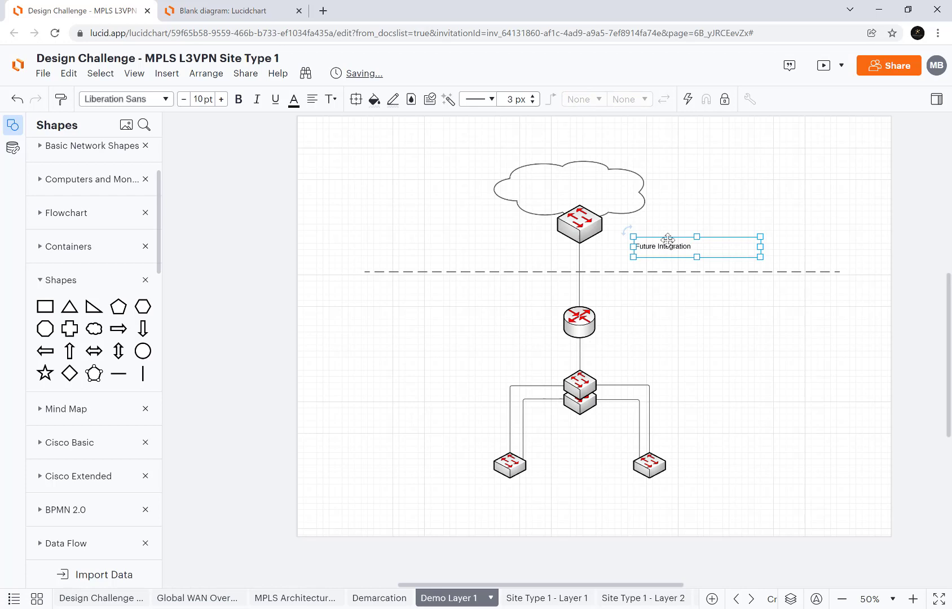
pyautogui.moveTo(667, 242); pyautogui.dragTo(667, 244)
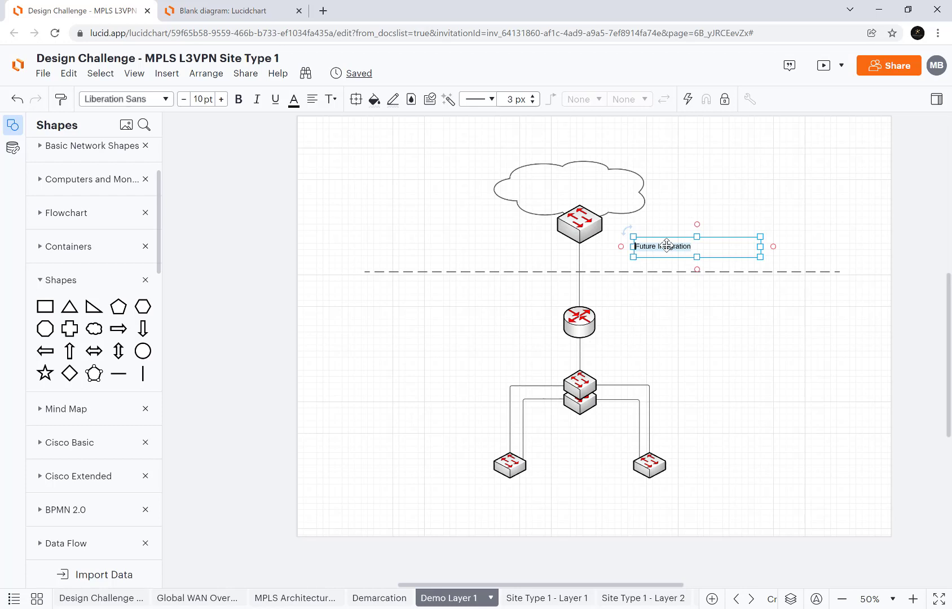
pyautogui.write('Provider Managed')
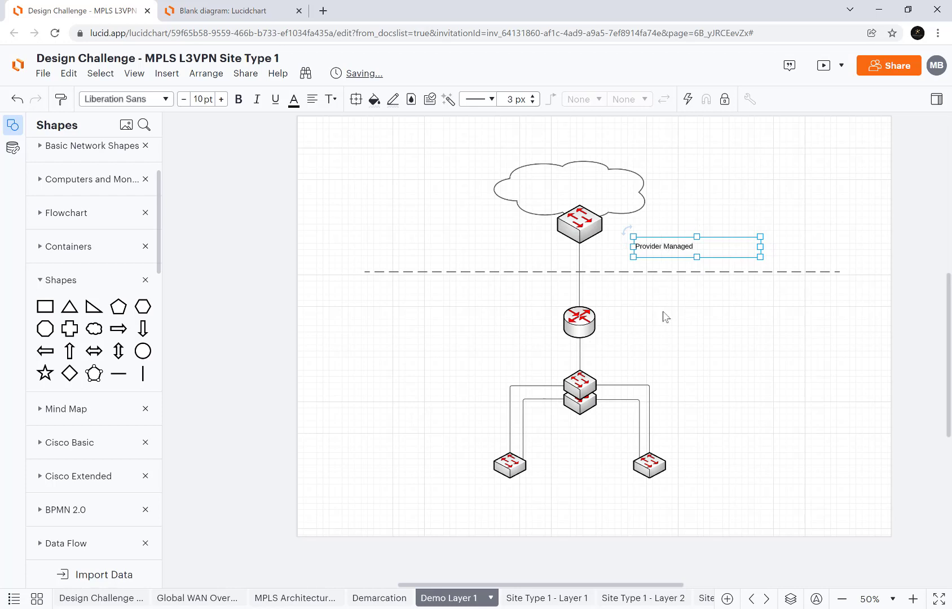
# - Duplicate the label below the line and change Provider to Customer, making Customer Managed
pyautogui.moveTo(674, 247); pyautogui.dragTo(684, 289)
pyautogui.hotkey('ctrl', 'd')
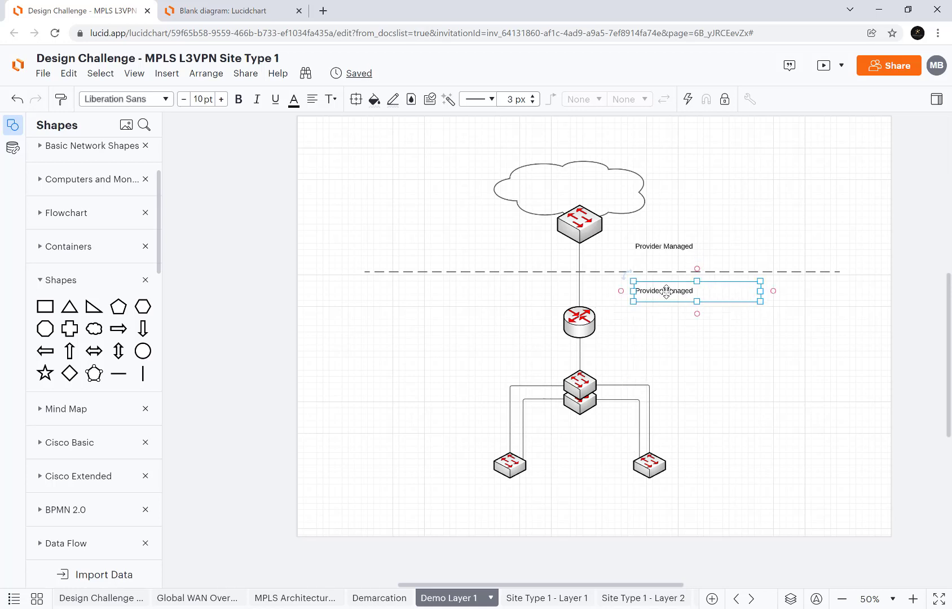
pyautogui.doubleClick(660, 291)
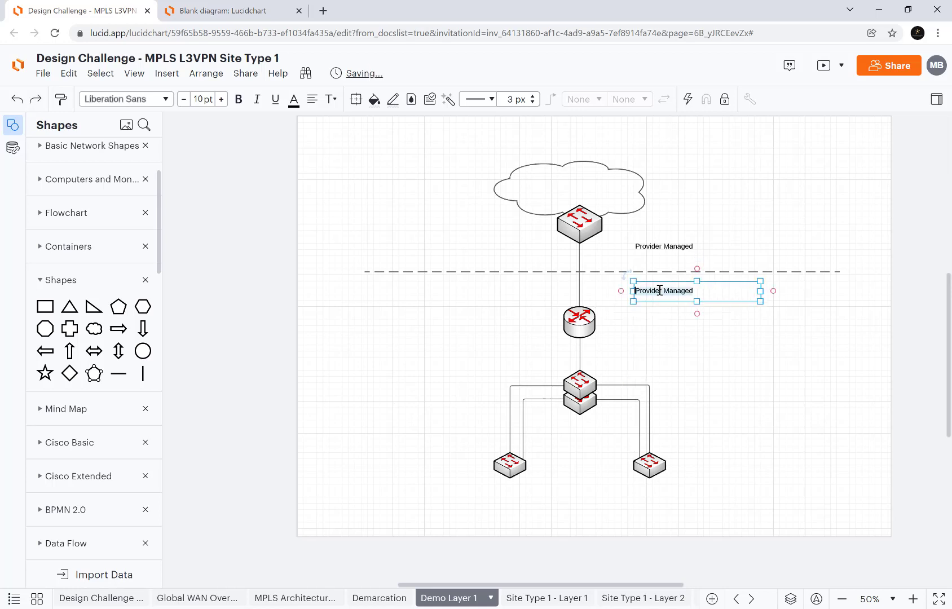
pyautogui.click(663, 292)
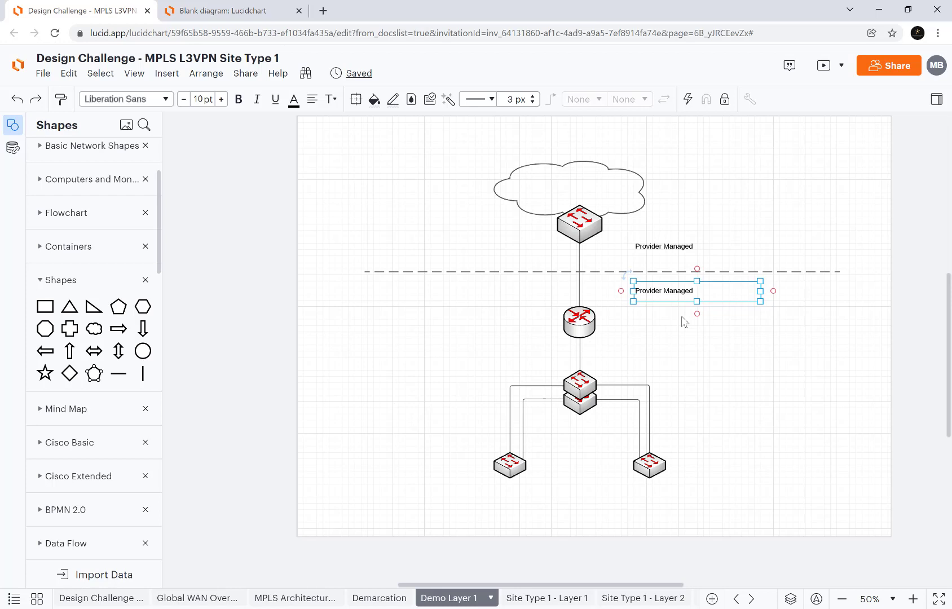
pyautogui.hotkey('shift', 'Home')
pyautogui.write('Customer')
pyautogui.click(696, 348)
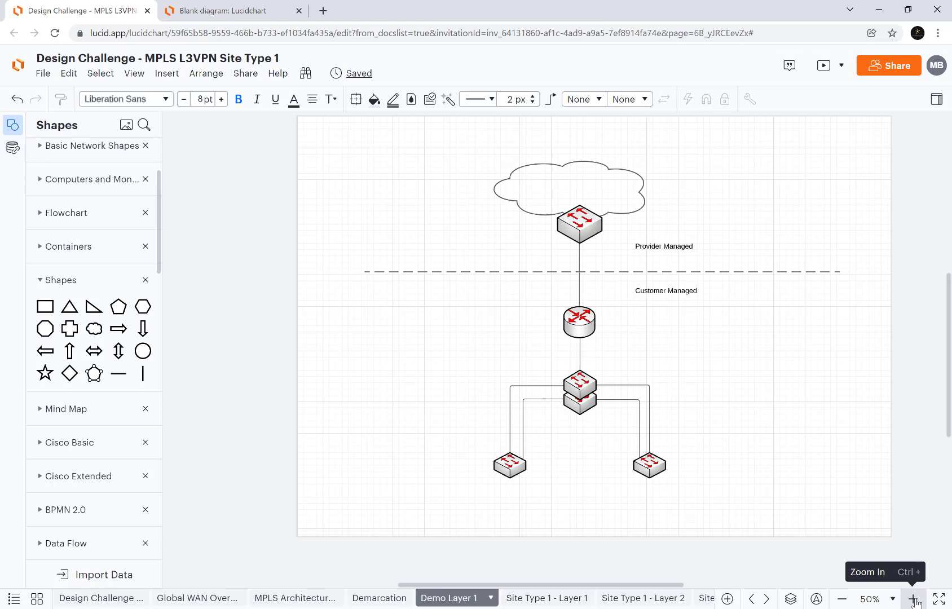
# - Move the Customer Managed label down beside the router
pyautogui.click(913, 599)
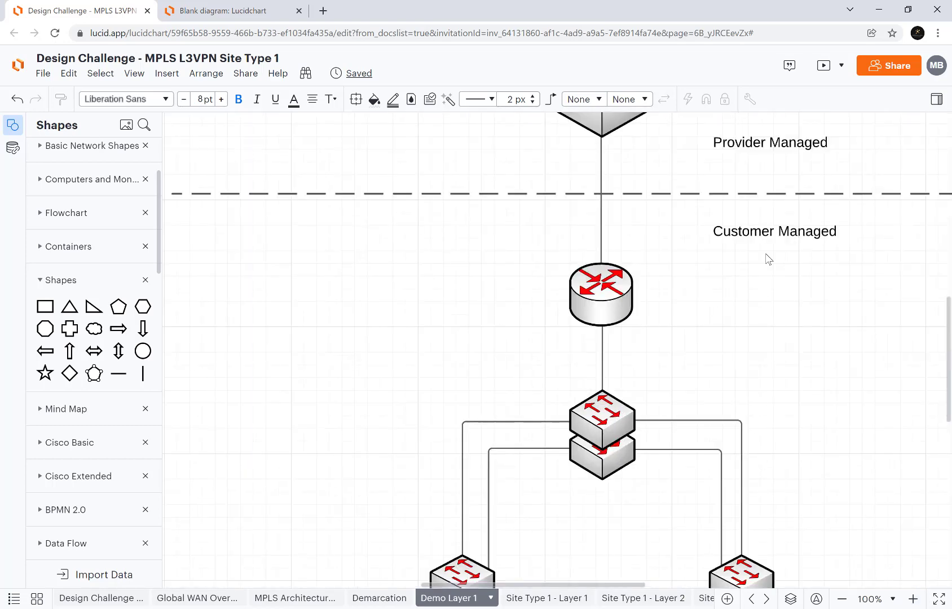
pyautogui.click(851, 252)
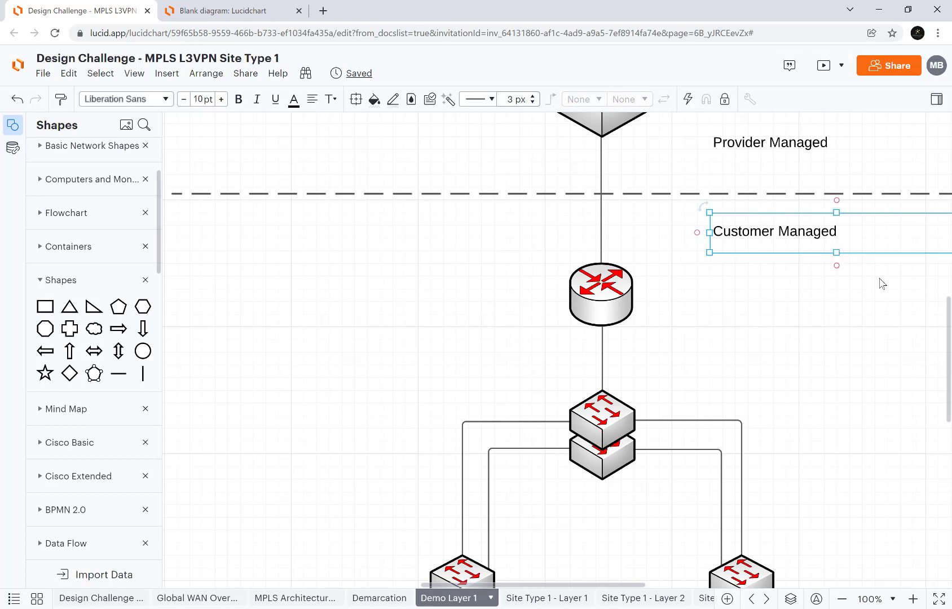
pyautogui.scroll(2, 868, 288)
pyautogui.hscroll(5, 868, 288)
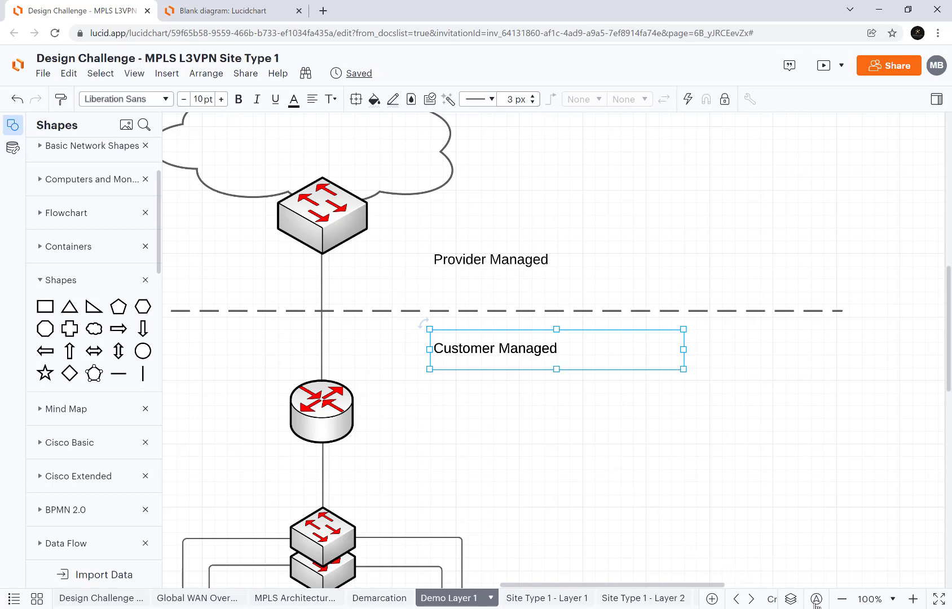
pyautogui.click(842, 599)
pyautogui.click(841, 599)
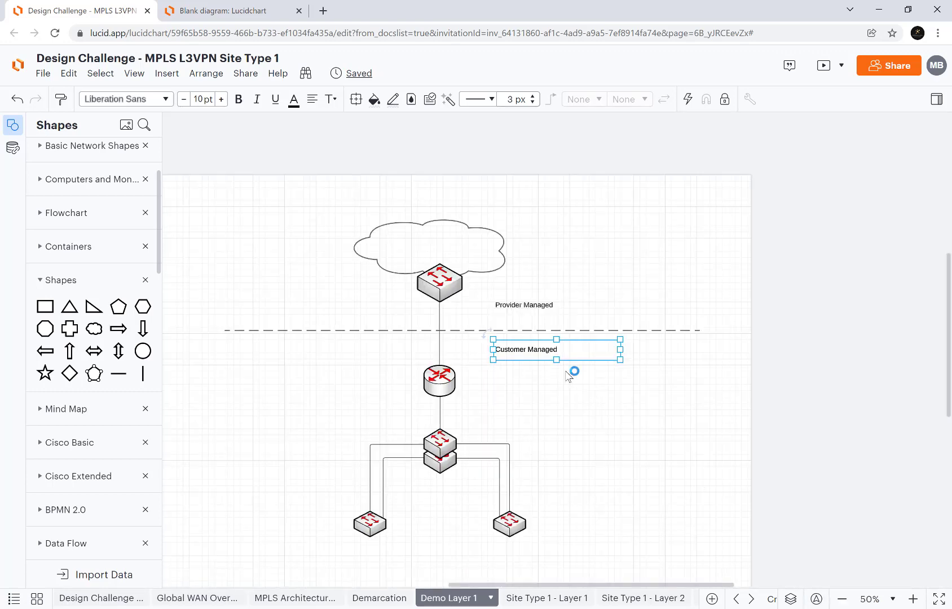
pyautogui.moveTo(535, 357); pyautogui.dragTo(530, 386)
# - Narrow the label box and reduce its font to 8 pt so it fits one line
pyautogui.moveTo(592, 377); pyautogui.dragTo(529, 378)
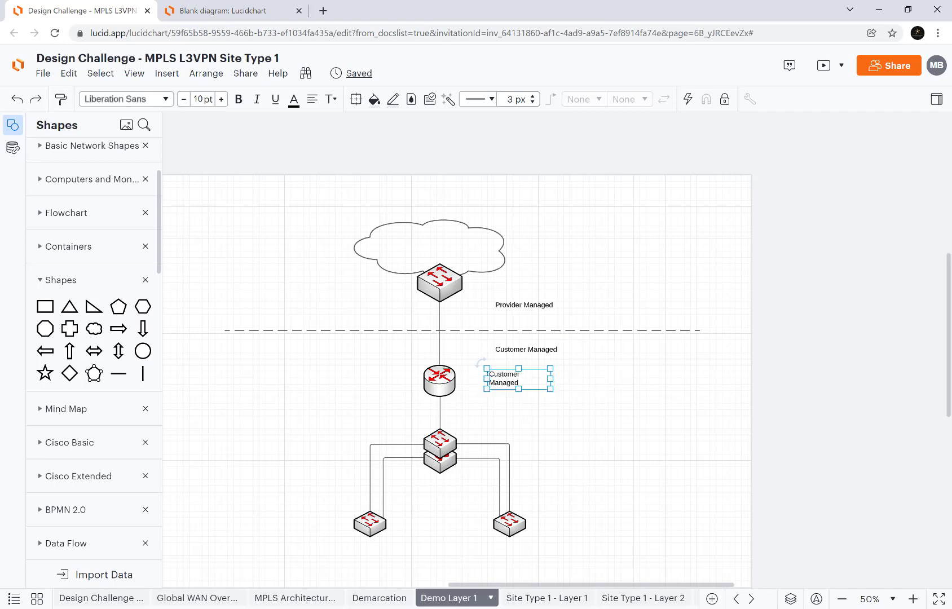
pyautogui.click(913, 599)
pyautogui.click(913, 599)
pyautogui.click(913, 599)
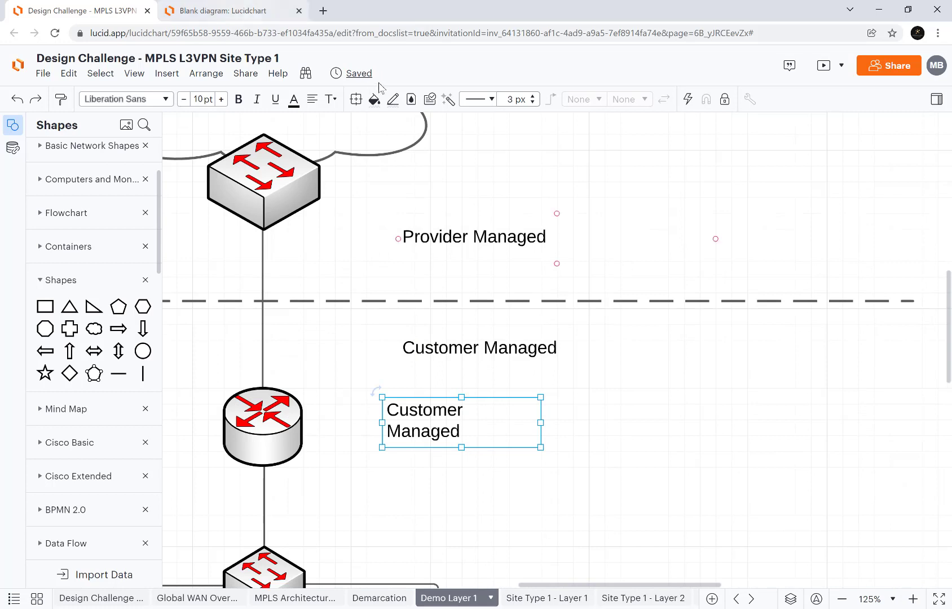
pyautogui.click(183, 100)
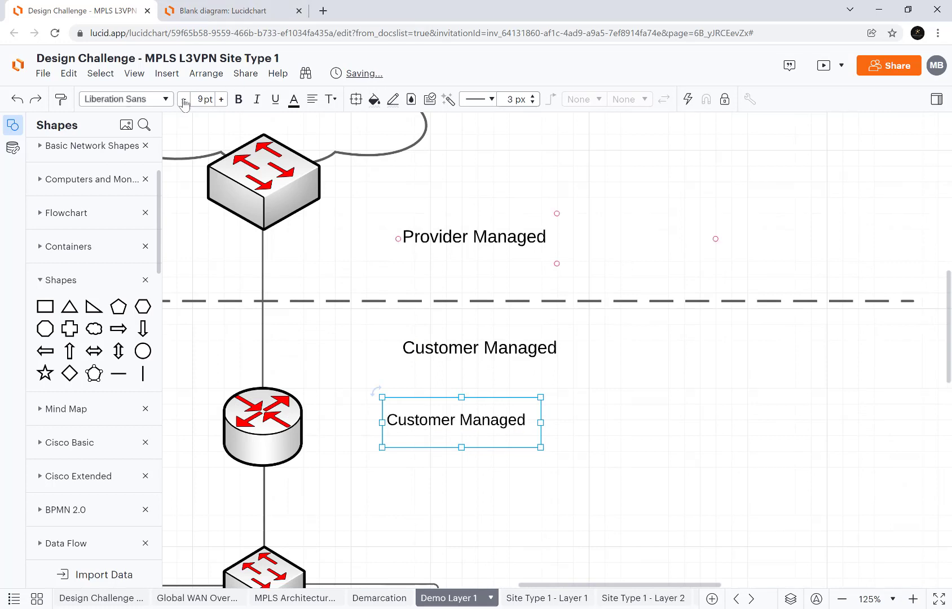
pyautogui.click(183, 101)
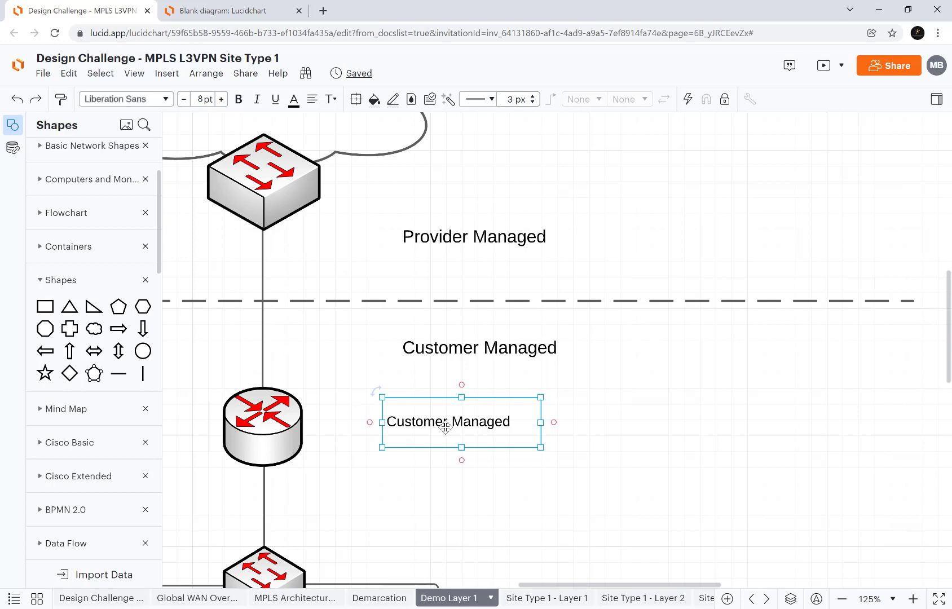
# - Retype the copied text as G0/1, shrink its box and place it above the router's uplink
pyautogui.write('G0/1')
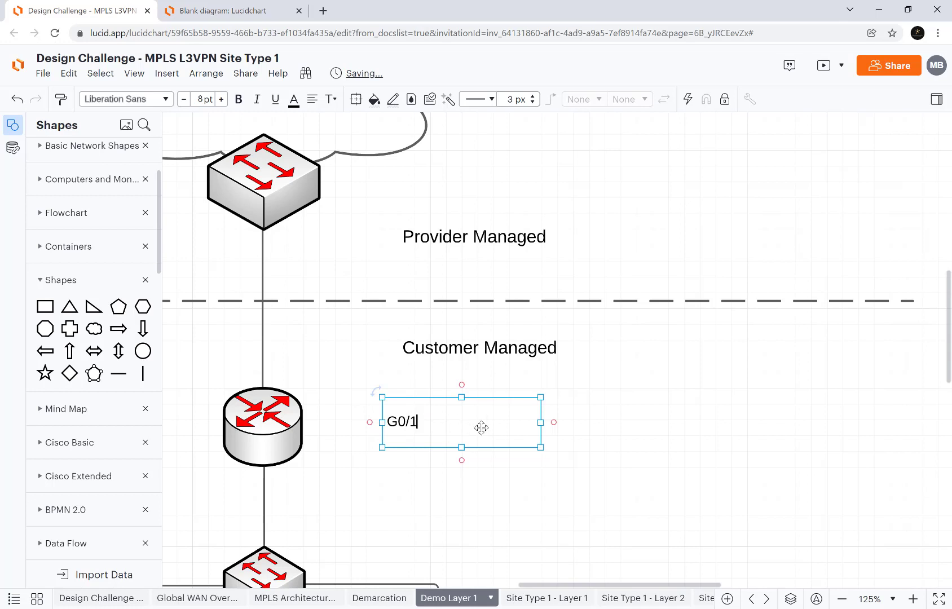
pyautogui.moveTo(540, 423); pyautogui.dragTo(444, 422)
pyautogui.click(467, 429)
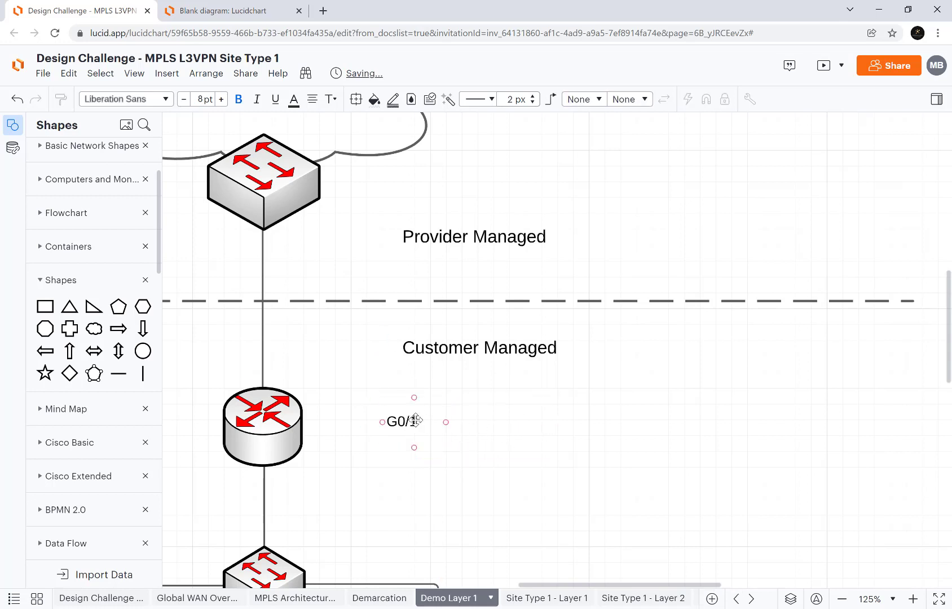
pyautogui.moveTo(382, 400); pyautogui.dragTo(329, 397)
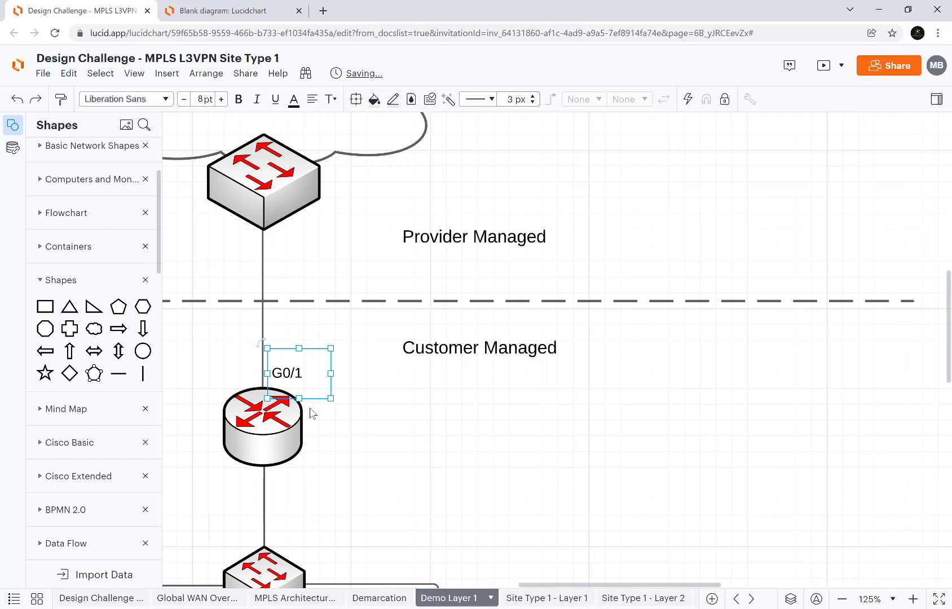
pyautogui.moveTo(299, 398); pyautogui.dragTo(305, 391)
pyautogui.click(331, 406)
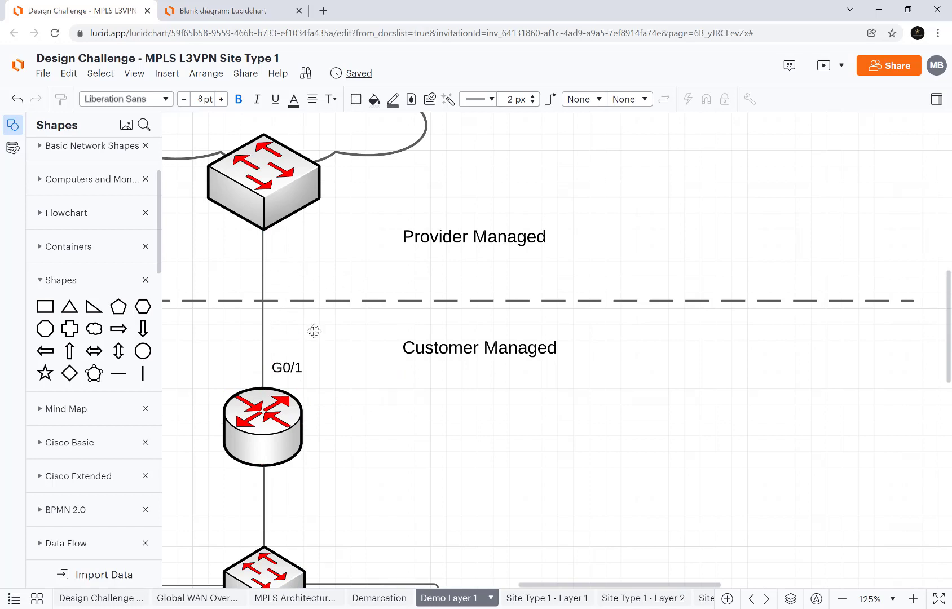
# - Inspect the switch-to-router link and the top switch's spacing from the router
pyautogui.click(263, 231)
pyautogui.click(312, 261)
pyautogui.moveTo(282, 187); pyautogui.dragTo(282, 187)
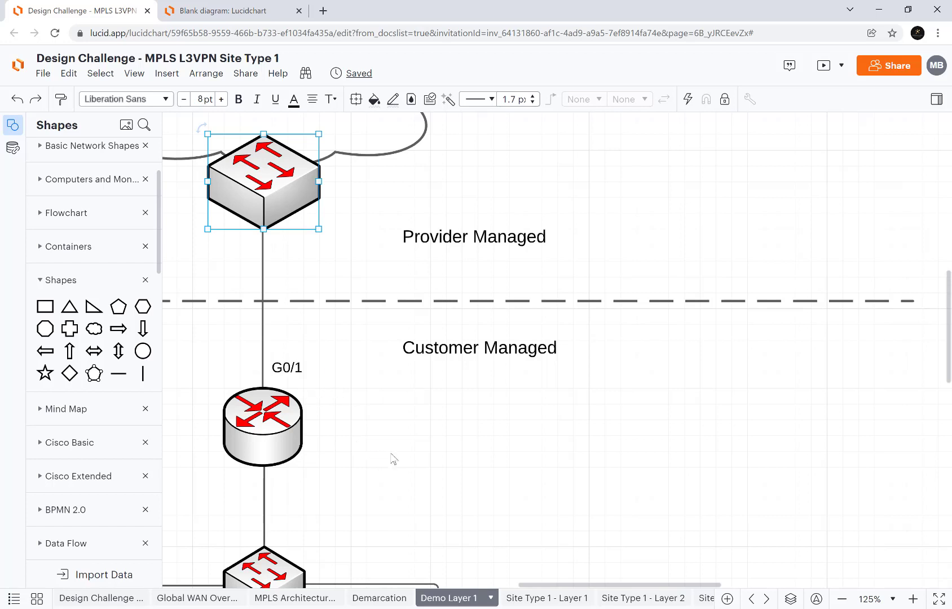
# - Duplicate the G0/1 label below the router and change it to G0/2
pyautogui.scroll(-2, 409, 451)
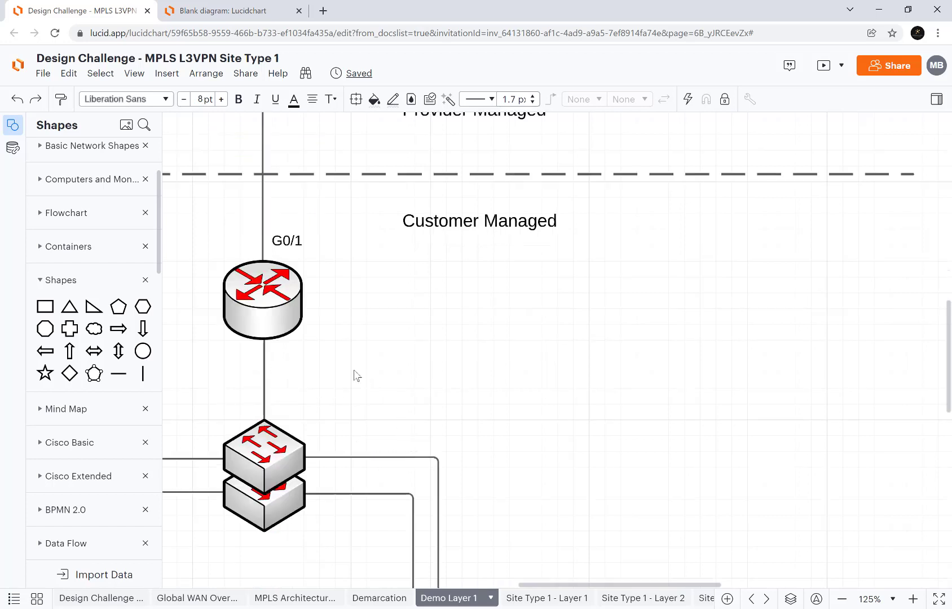
pyautogui.click(296, 239)
pyautogui.hotkey('ctrl', 'z')
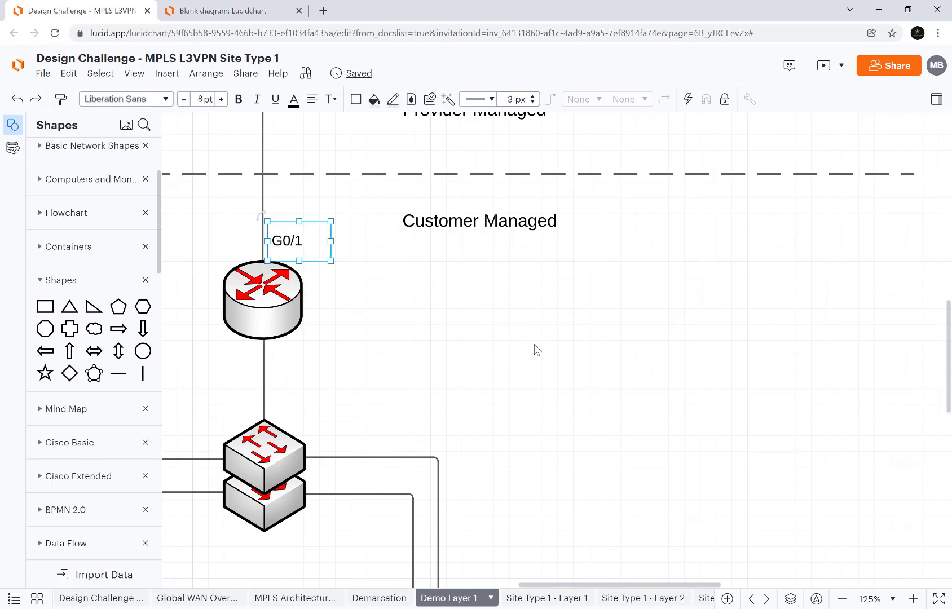
pyautogui.hotkey('ctrl', 'd')
pyautogui.moveTo(305, 275); pyautogui.dragTo(298, 359)
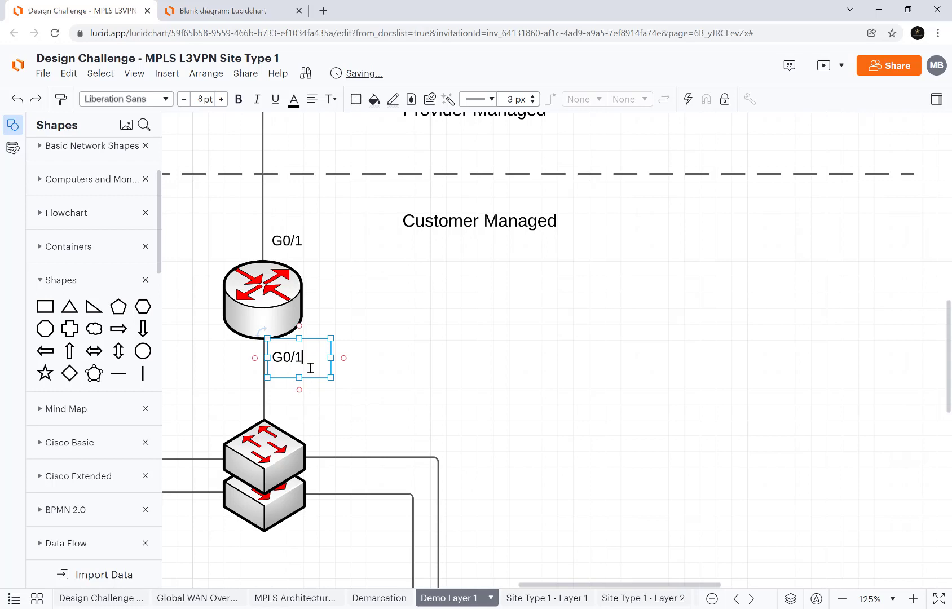
pyautogui.press('BackSpace')
pyautogui.write('21')
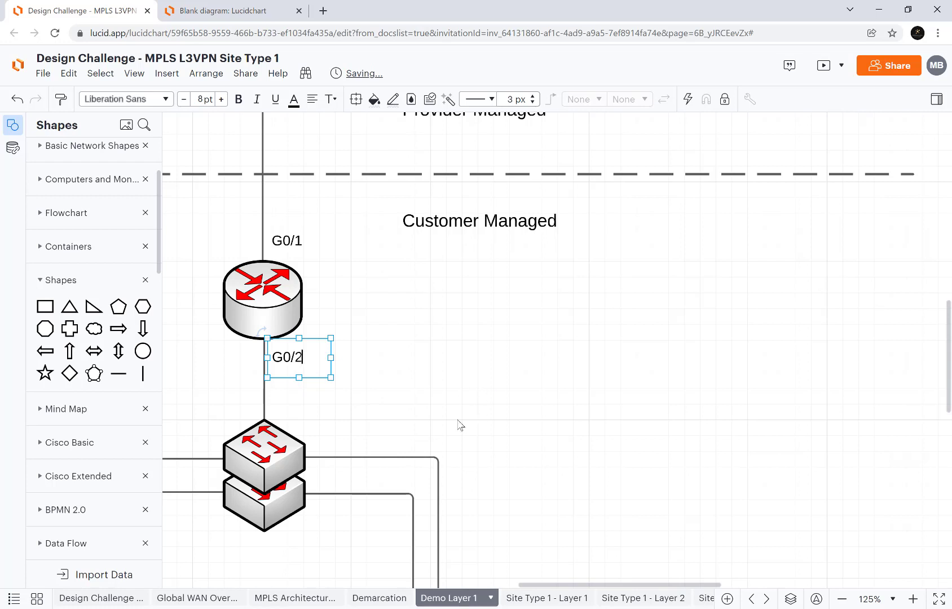
pyautogui.click(320, 365)
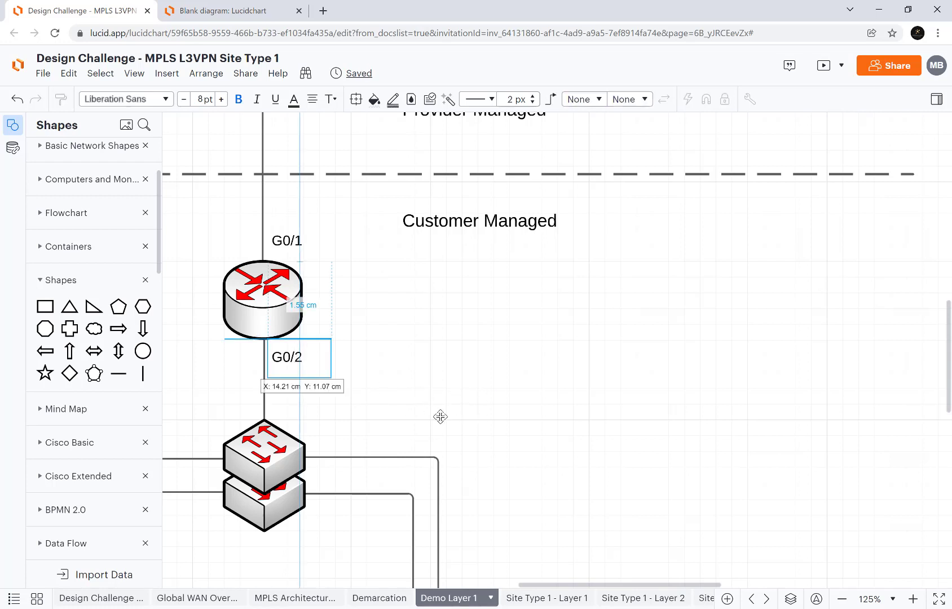
pyautogui.moveTo(441, 417); pyautogui.dragTo(440, 416)
# - Copy the G0/2 label above the core switch stack and retype it as G1/0/1
pyautogui.hotkey('ctrl', 'd')
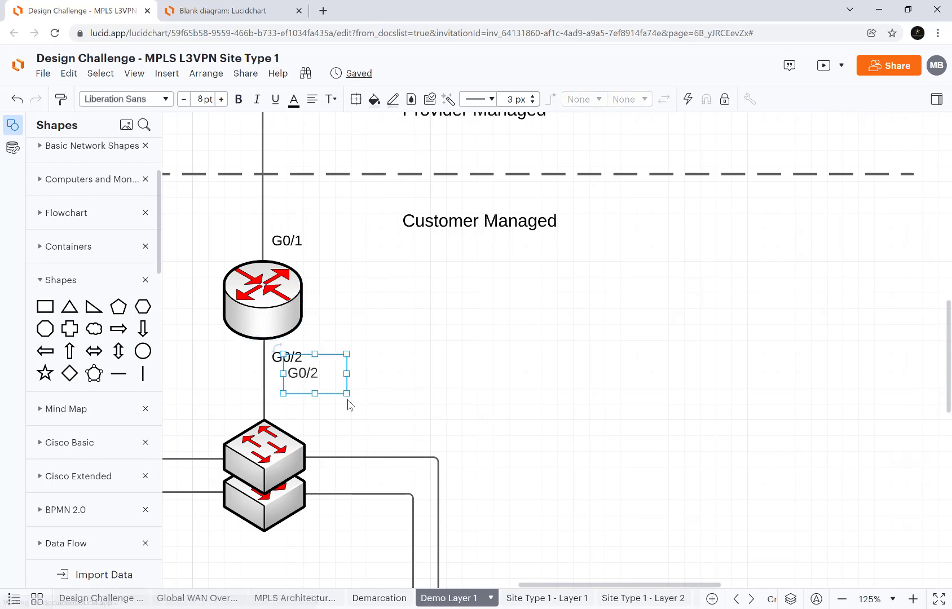
pyautogui.moveTo(300, 382)
pyautogui.mouseDown()
pyautogui.moveTo(314, 383)
pyautogui.moveTo(318, 424)
pyautogui.moveTo(296, 399)
pyautogui.mouseUp()
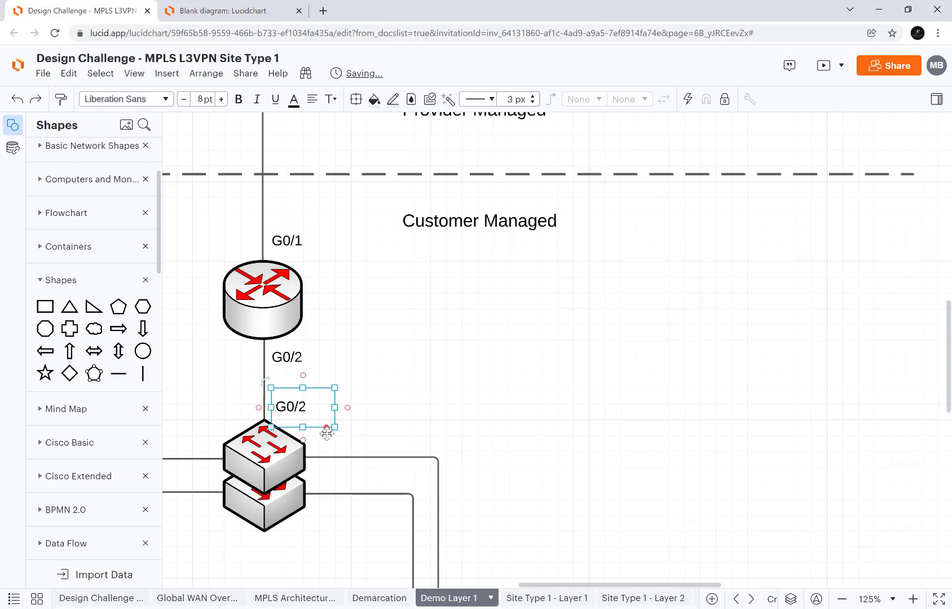
pyautogui.write('G')
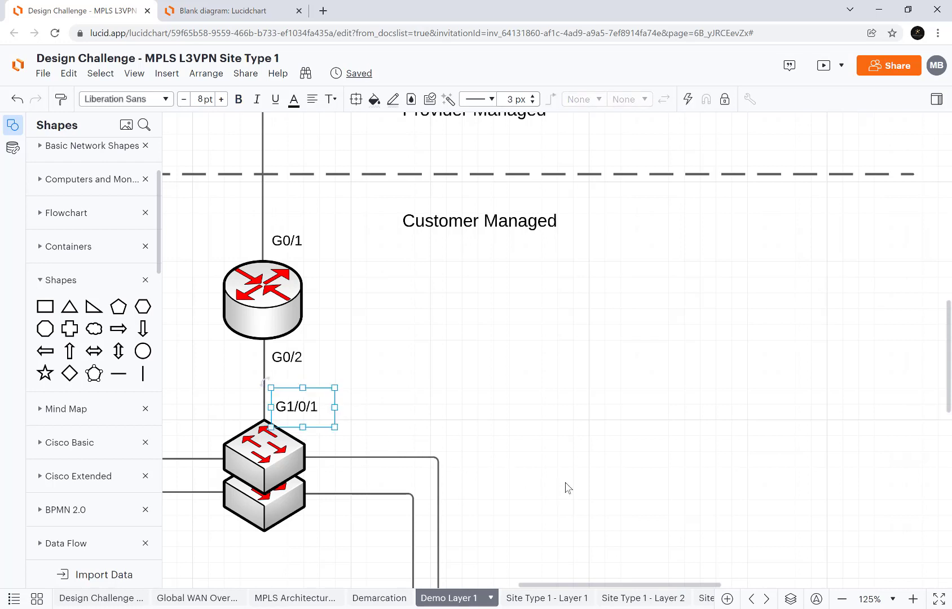
# - Place a G1/0/2 port label right of the top core switch
pyautogui.hotkey('ctrl', 'd')
pyautogui.moveTo(349, 432)
pyautogui.mouseDown()
pyautogui.moveTo(390, 437)
pyautogui.moveTo(345, 439)
pyautogui.mouseUp()
pyautogui.scroll(-7, 525, 463)
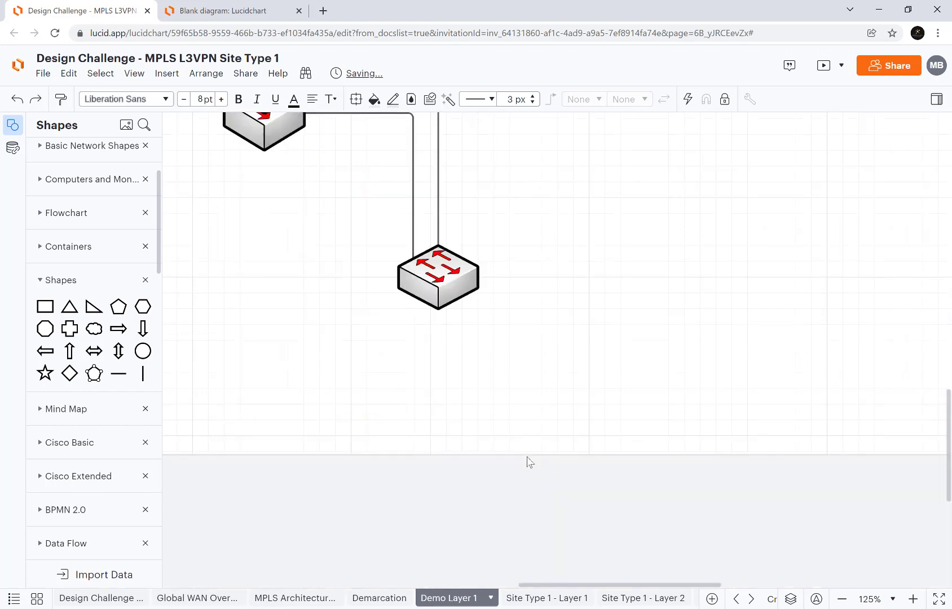
pyautogui.scroll(5, 527, 461)
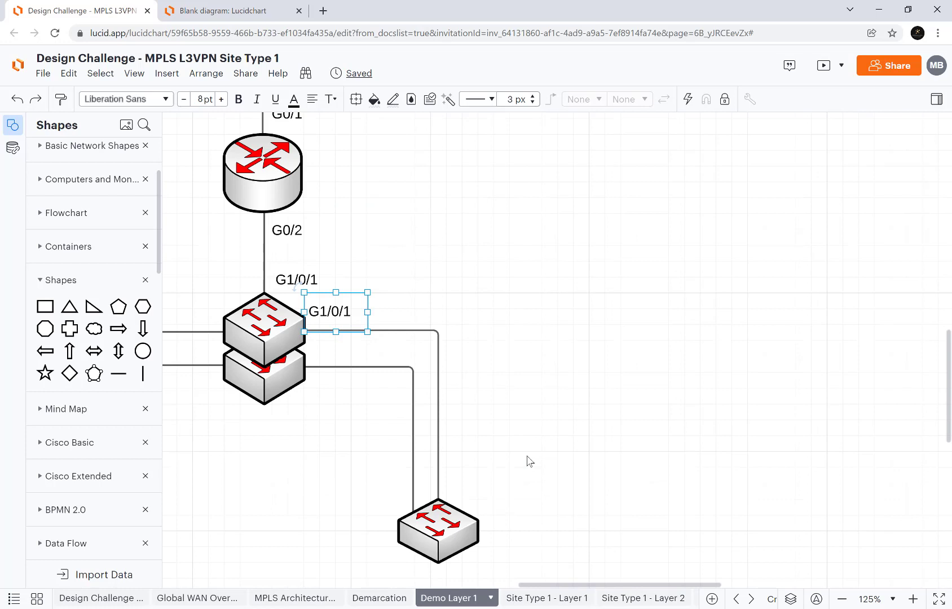
pyautogui.moveTo(353, 315); pyautogui.dragTo(354, 314)
pyautogui.doubleClick(354, 314)
pyautogui.click(355, 314)
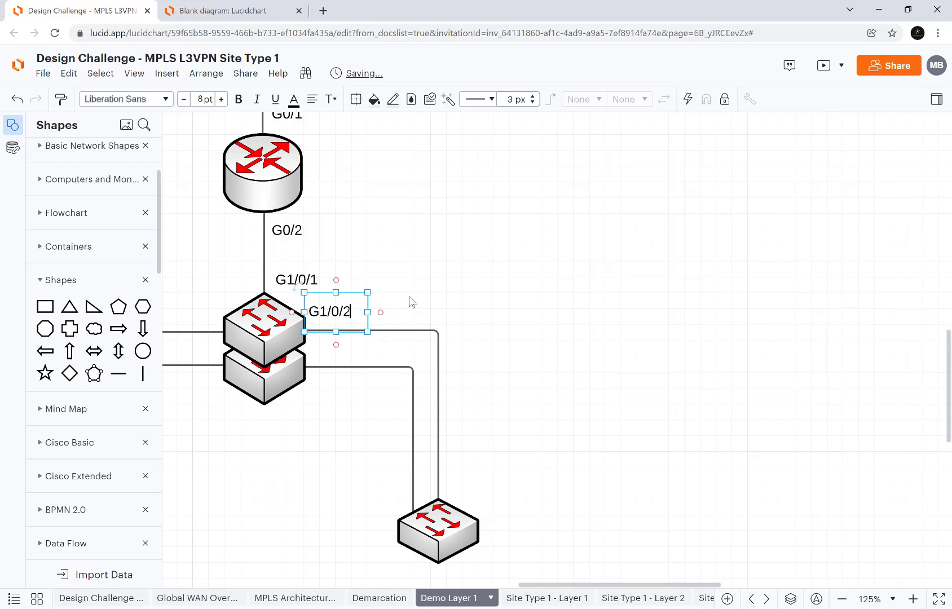
pyautogui.click(370, 316)
pyautogui.moveTo(372, 319); pyautogui.dragTo(373, 321)
# - Copy the label to the lower stacked switch and edit it to G2/0/2
pyautogui.hotkey('ctrl', 'd')
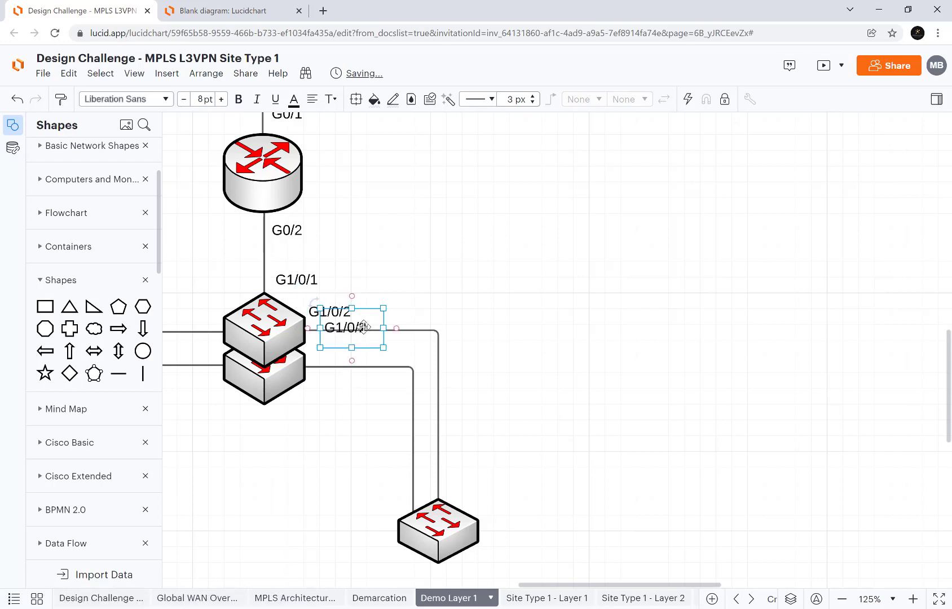
pyautogui.moveTo(363, 327); pyautogui.dragTo(344, 384)
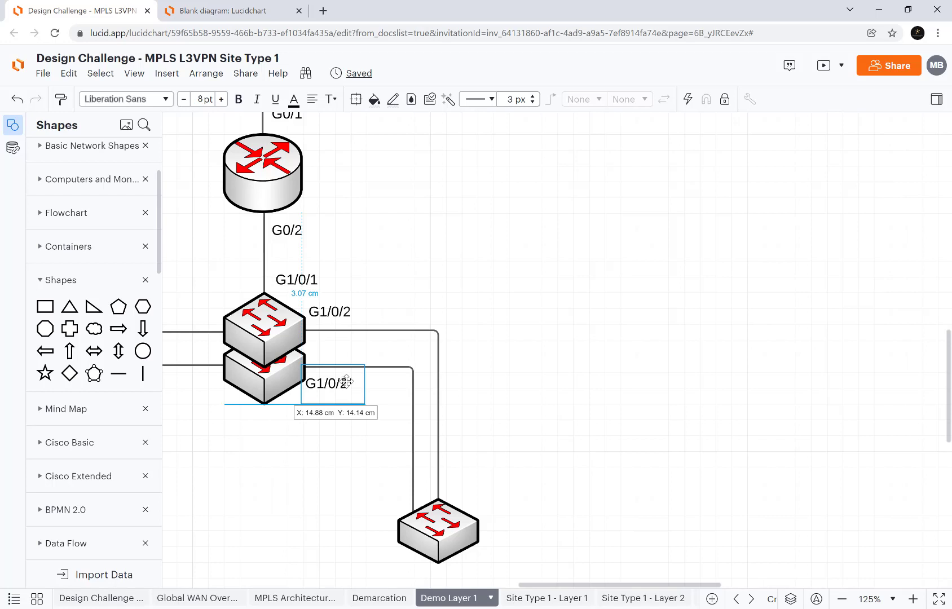
pyautogui.moveTo(350, 382); pyautogui.dragTo(330, 383)
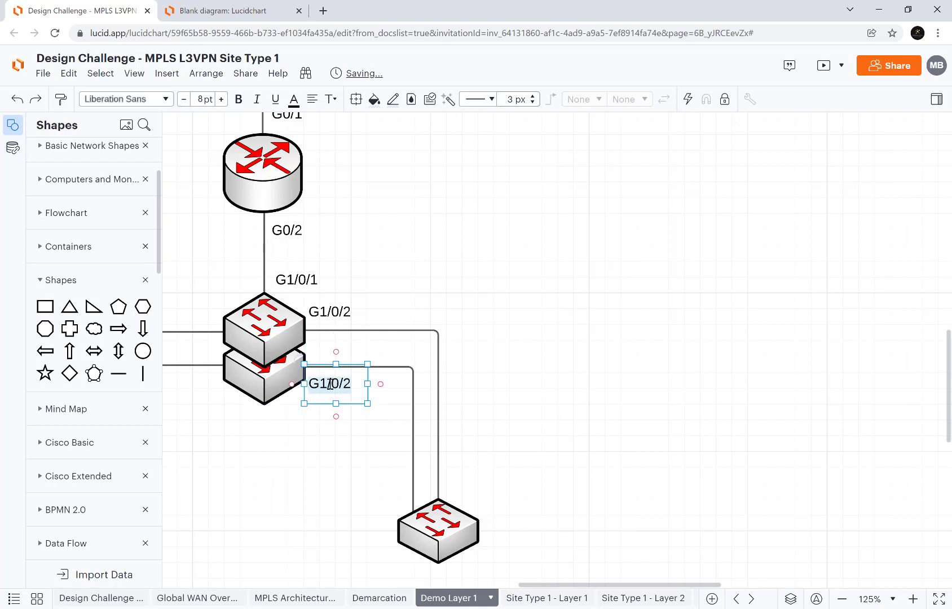
pyautogui.doubleClick(329, 385)
pyautogui.press('BackSpace')
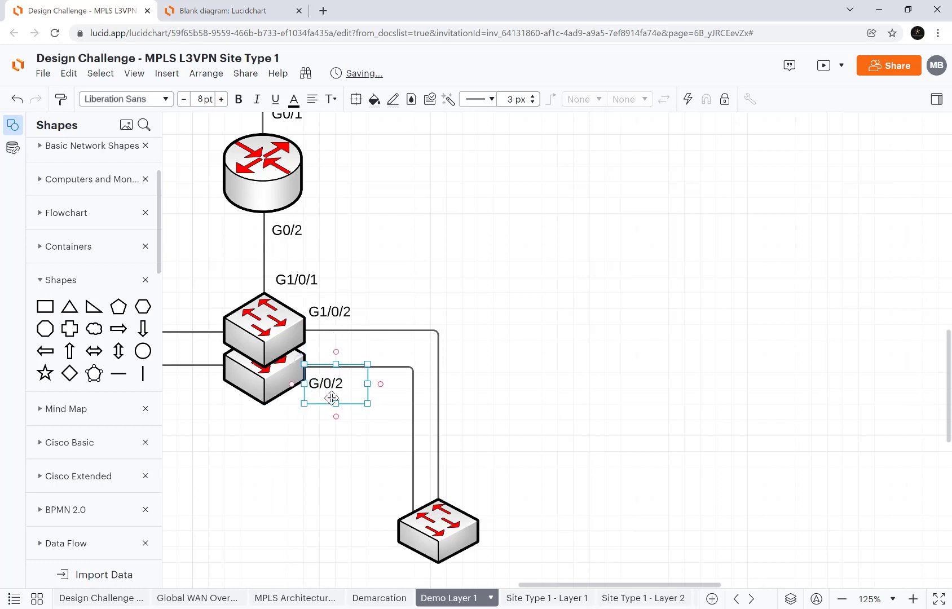
pyautogui.write('2')
pyautogui.click(525, 398)
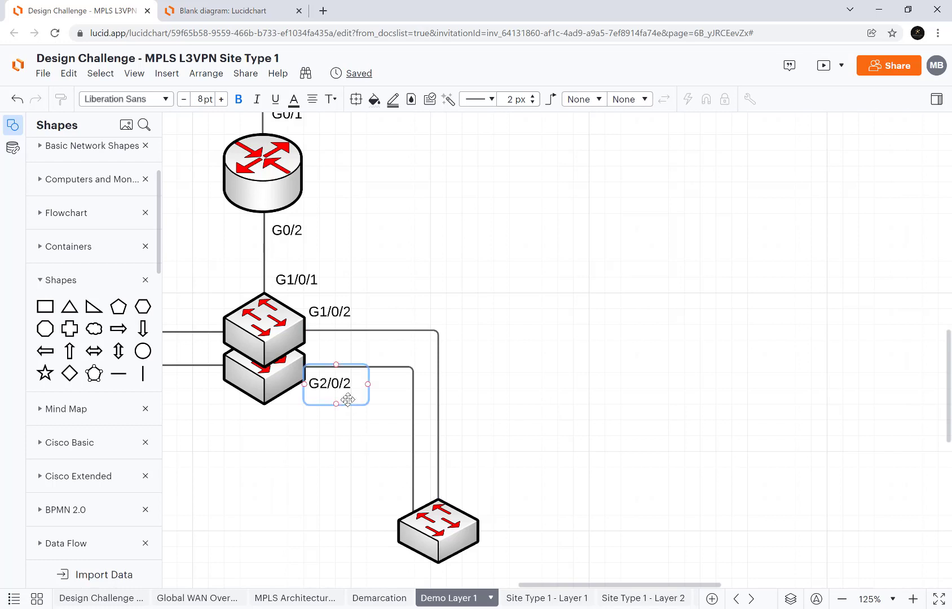
pyautogui.hotkey('ctrl', 'v')
pyautogui.hotkey('ctrl', 'v')
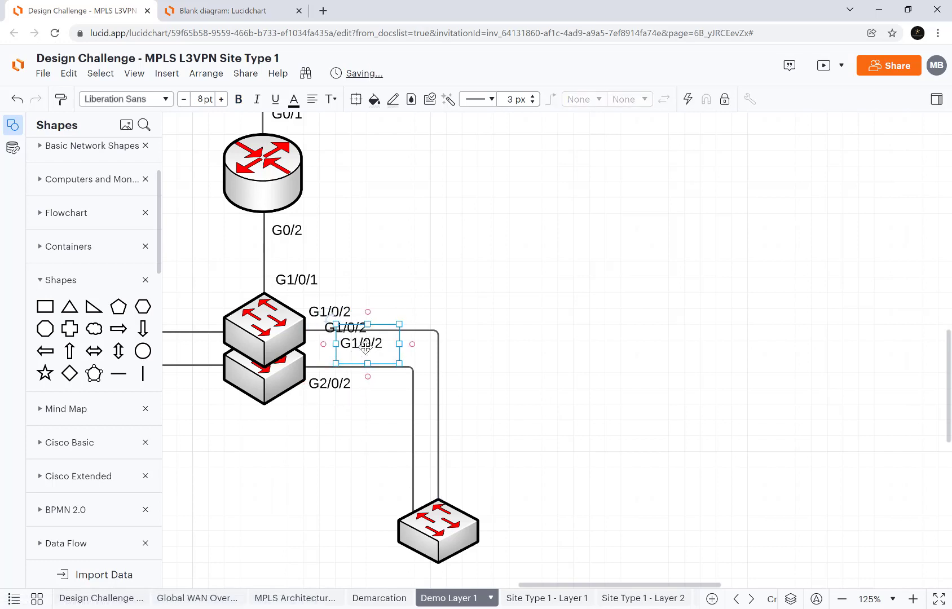
# - Place two pasted port labels above the bottom-right switch and change the left one to G1/0/1
pyautogui.moveTo(367, 344); pyautogui.dragTo(477, 489)
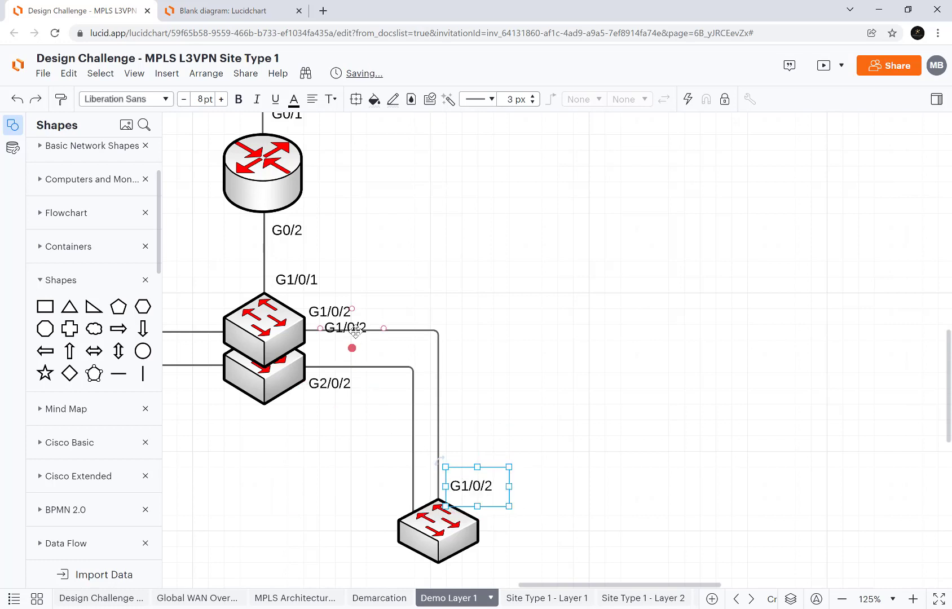
pyautogui.moveTo(350, 355); pyautogui.dragTo(387, 486)
pyautogui.click(531, 483)
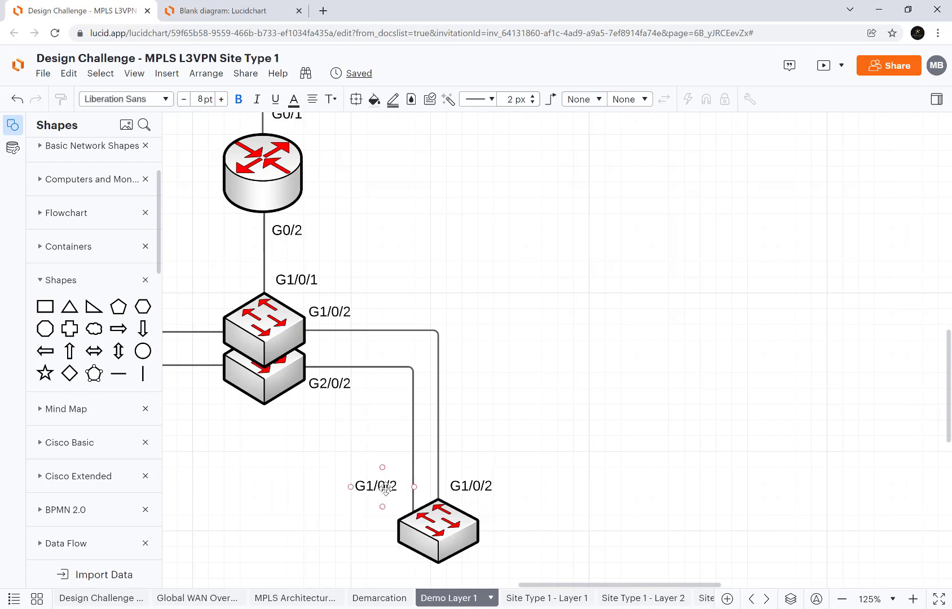
pyautogui.moveTo(389, 486); pyautogui.dragTo(391, 488)
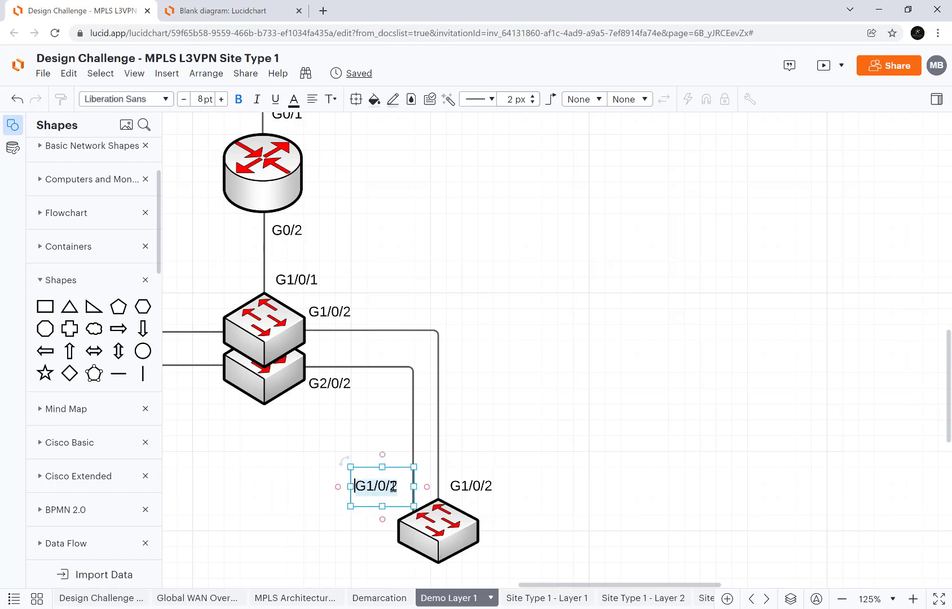
pyautogui.click(393, 491)
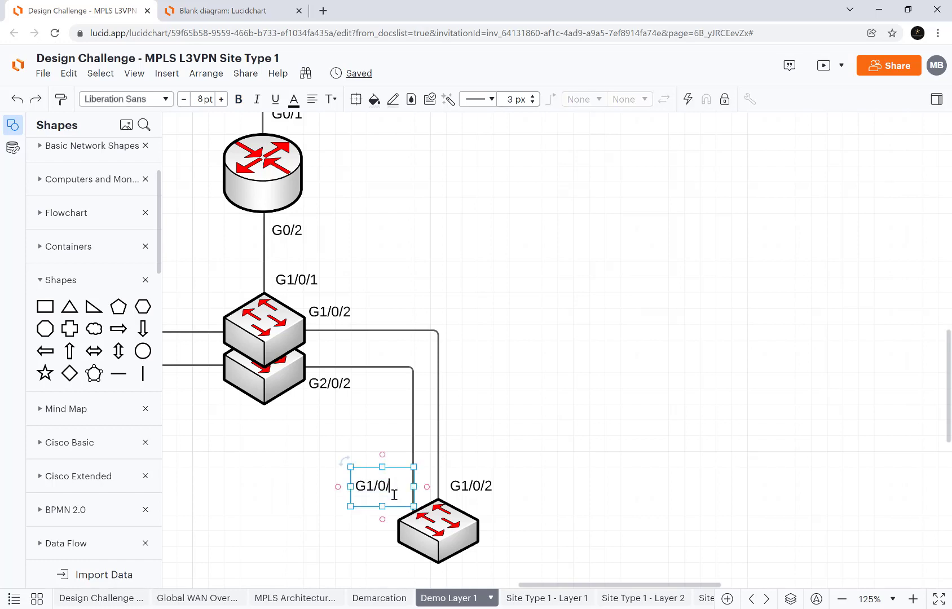
pyautogui.write('1')
pyautogui.click(536, 516)
# - Duplicate the G1/0/1 and G1/0/2 label pair and move it to the left
pyautogui.click(372, 482)
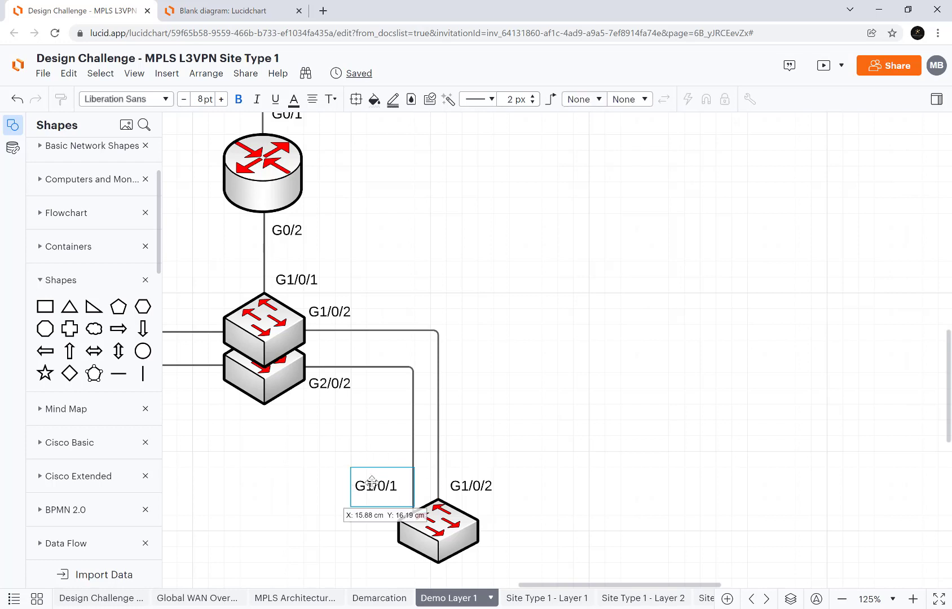
pyautogui.keyDown('shift'); pyautogui.click(481, 488); pyautogui.keyUp('shift')
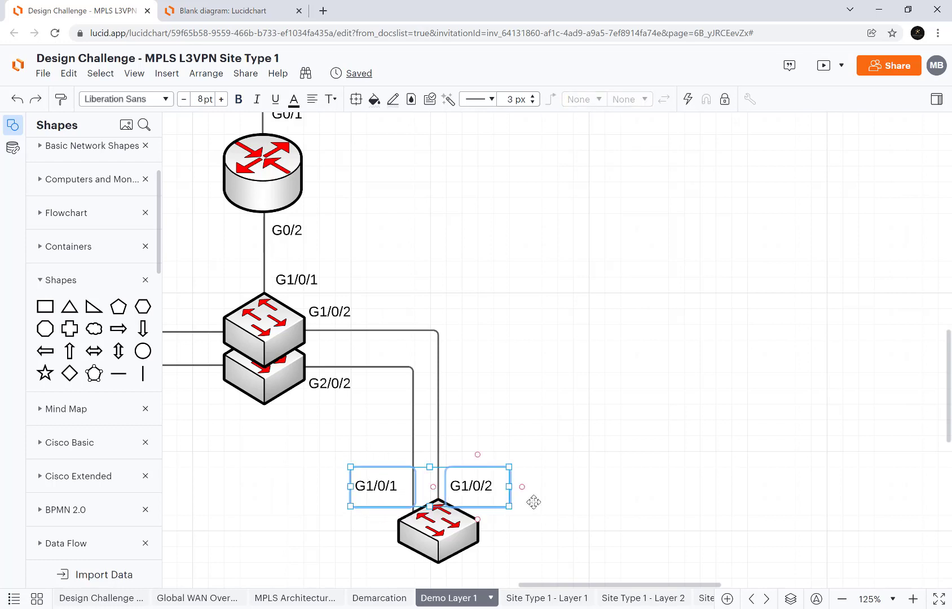
pyautogui.hotkey('ctrl', 'd')
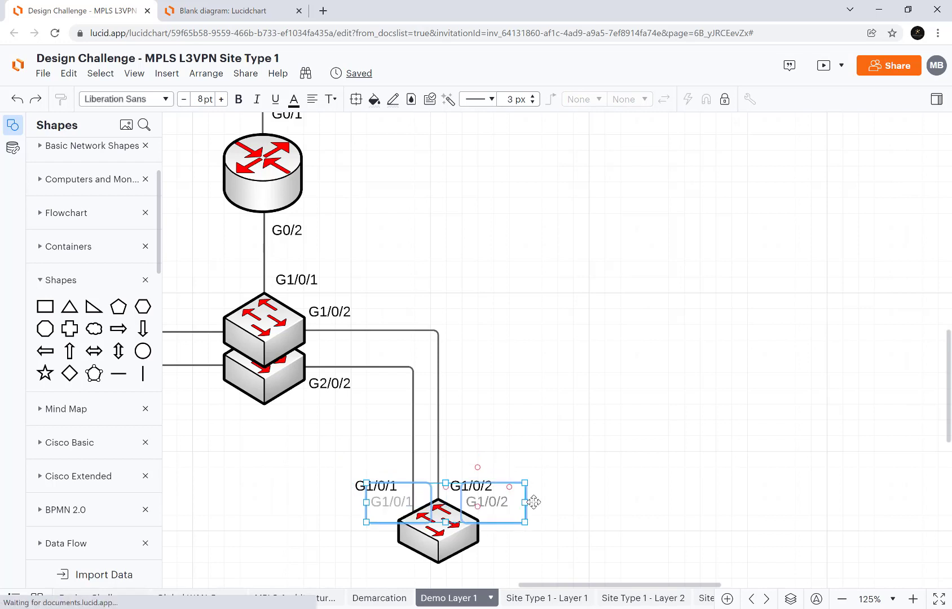
pyautogui.moveTo(505, 509); pyautogui.dragTo(299, 494)
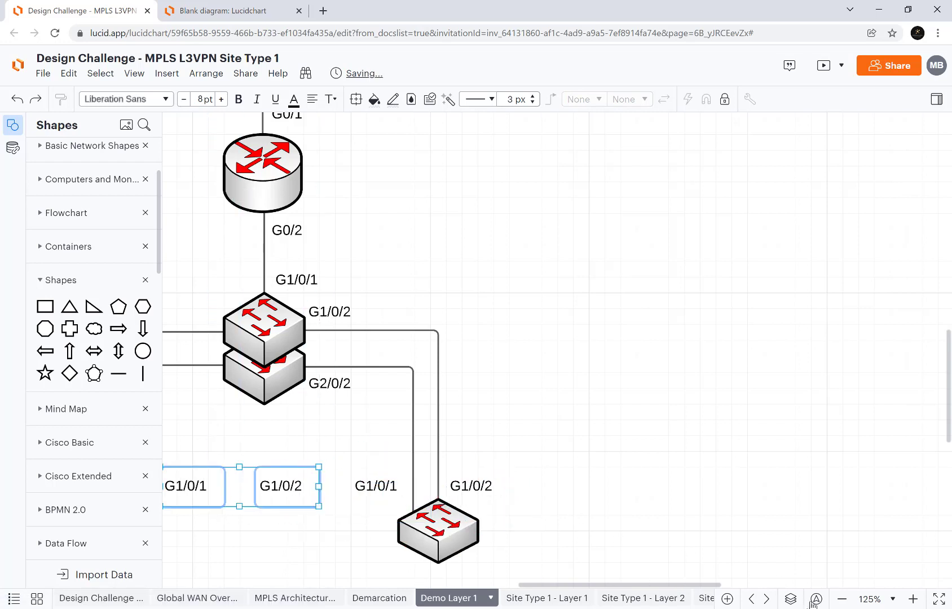
# - Zoom out and move the G1/0/1 and G1/0/2 label pair above the left switch
pyautogui.click(843, 600)
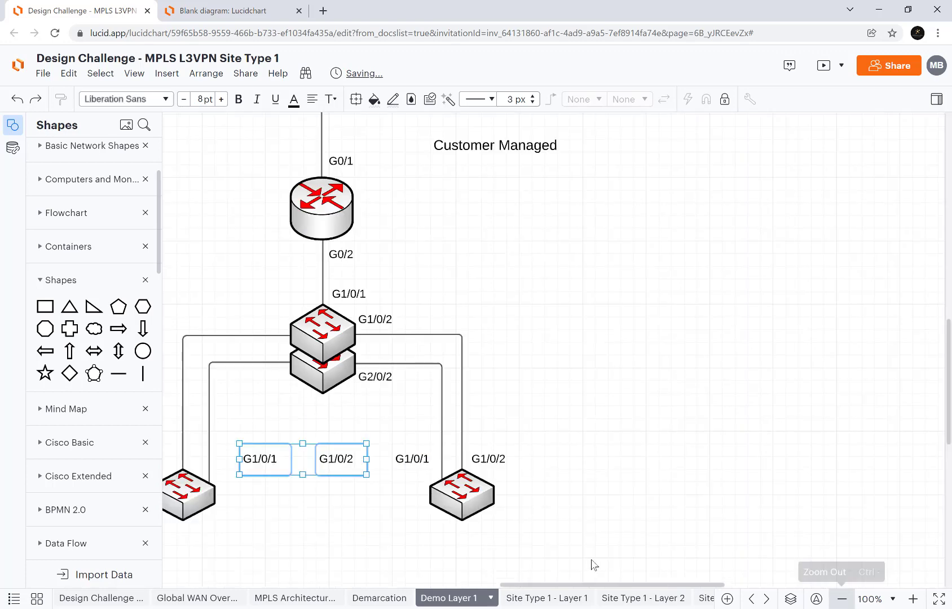
pyautogui.moveTo(705, 589); pyautogui.dragTo(651, 584)
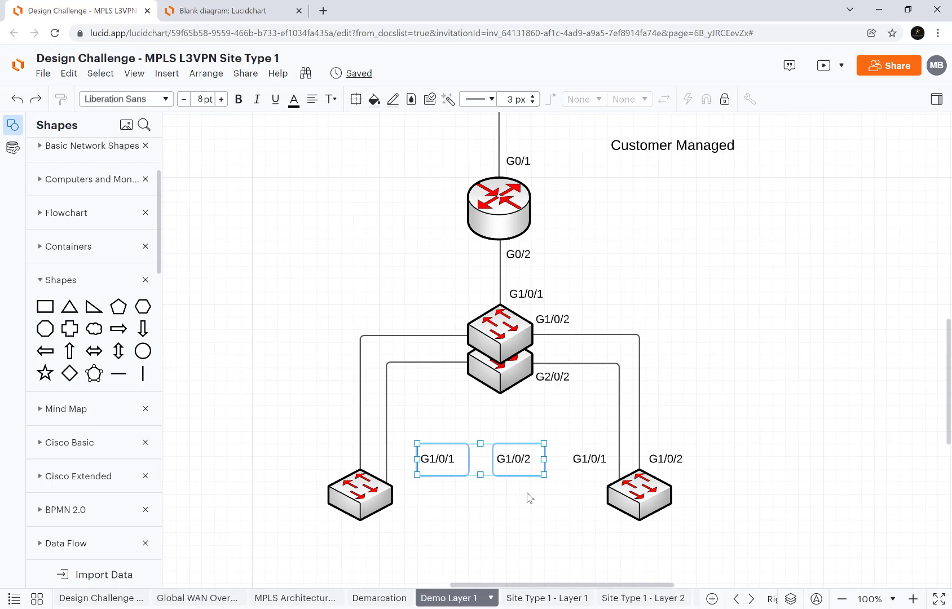
pyautogui.moveTo(516, 458); pyautogui.dragTo(420, 462)
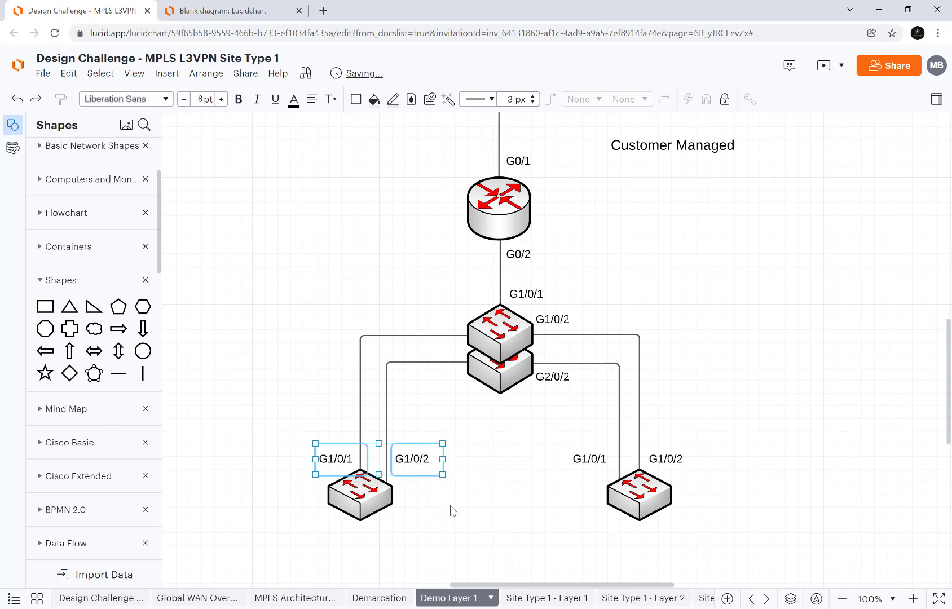
pyautogui.press('Escape')
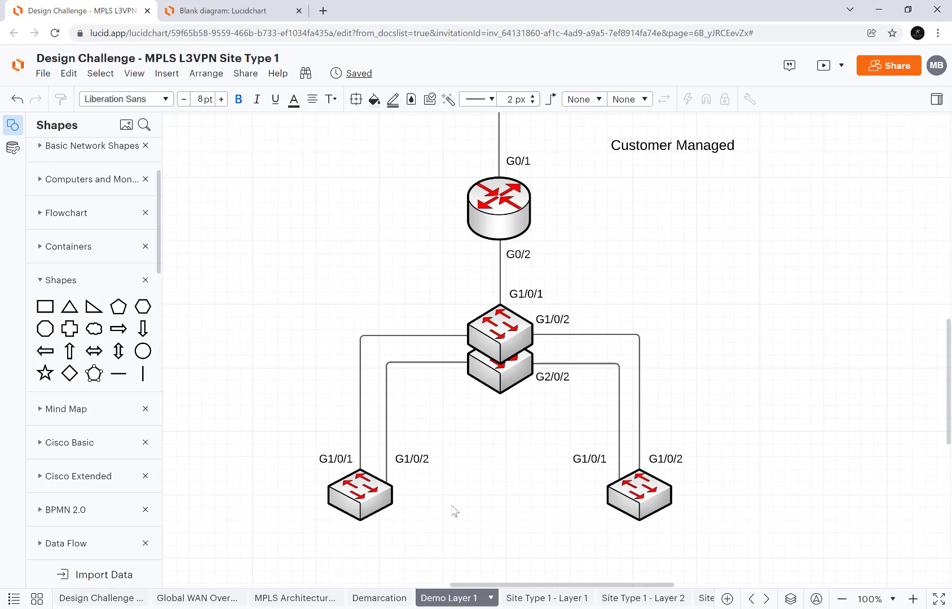
# - Copy the core stack's G2/0/2 and G1/0/2 labels to its left-side links, then duplicate the right switch's G1/0/2
pyautogui.click(567, 374)
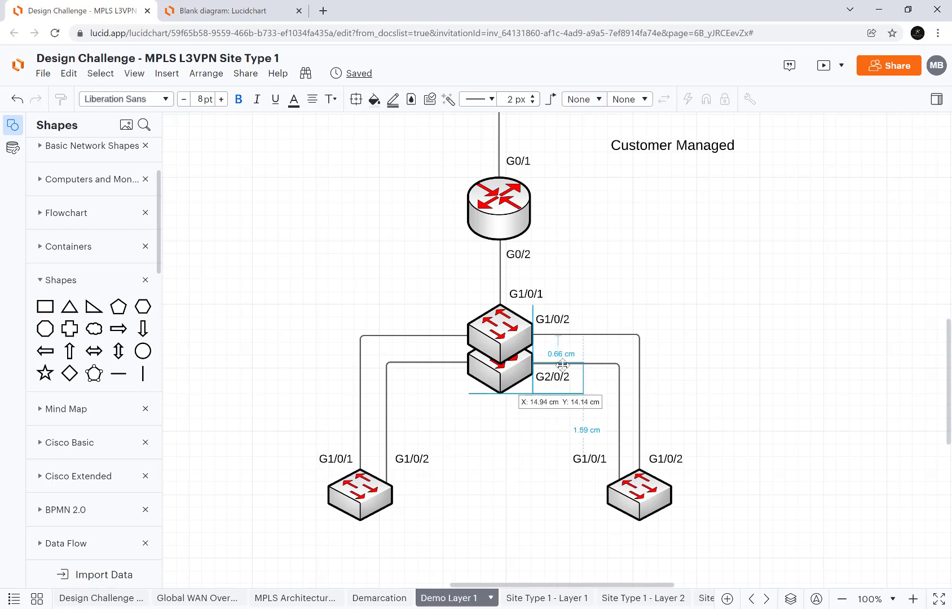
pyautogui.keyDown('shift'); pyautogui.click(575, 337); pyautogui.keyUp('shift')
pyautogui.hotkey('ctrl', 'd')
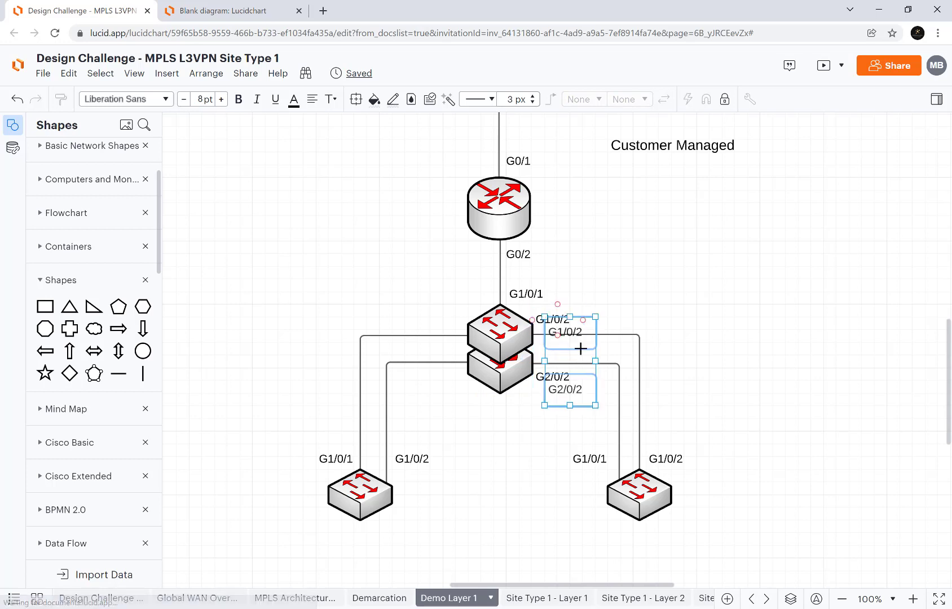
pyautogui.moveTo(575, 393); pyautogui.dragTo(450, 379)
pyautogui.click(736, 341)
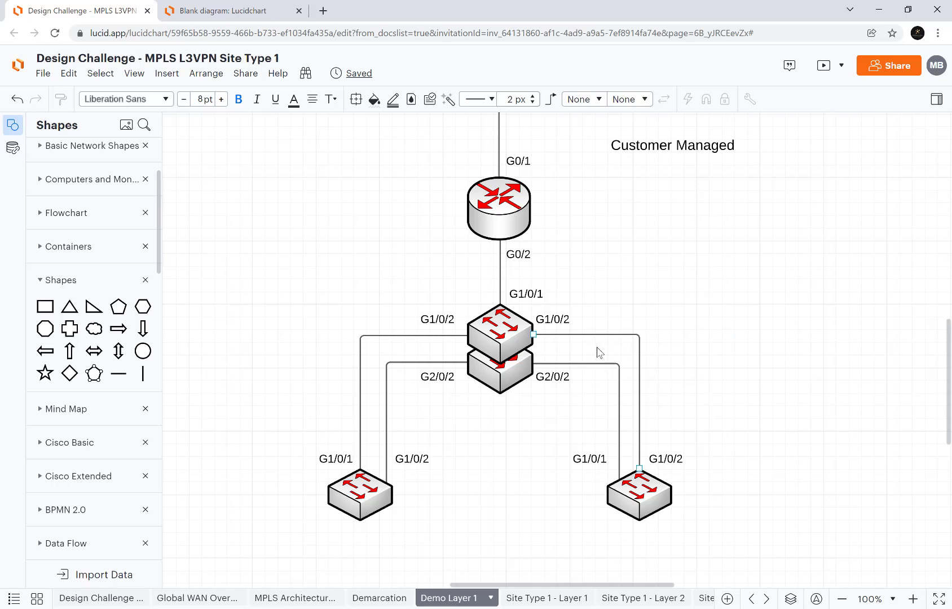
pyautogui.click(607, 431)
pyautogui.click(678, 465)
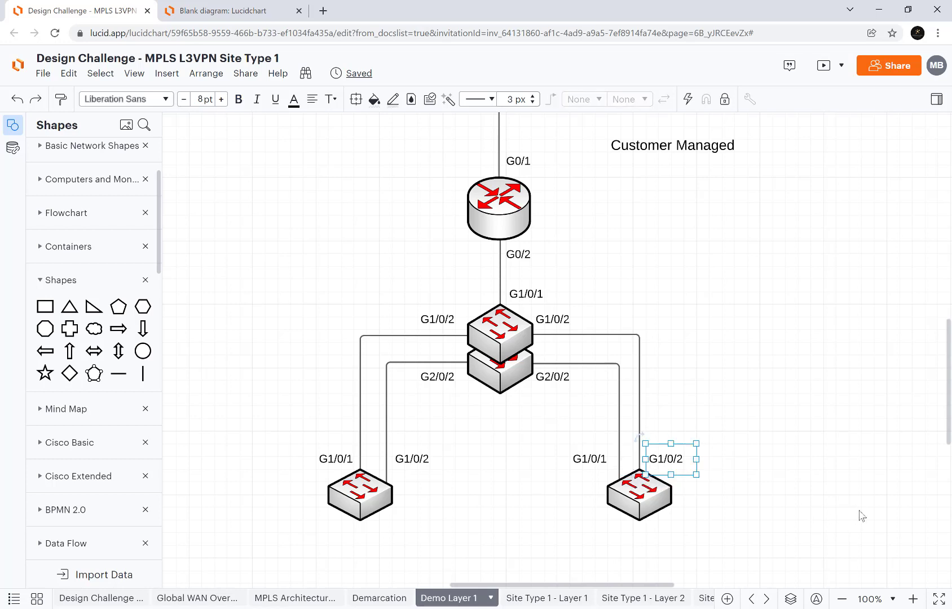
pyautogui.hotkey('ctrl', 'd')
# - Move the copied label beside the right switch and retype it as Switch02
pyautogui.moveTo(700, 484); pyautogui.dragTo(707, 494)
pyautogui.write('Switc')
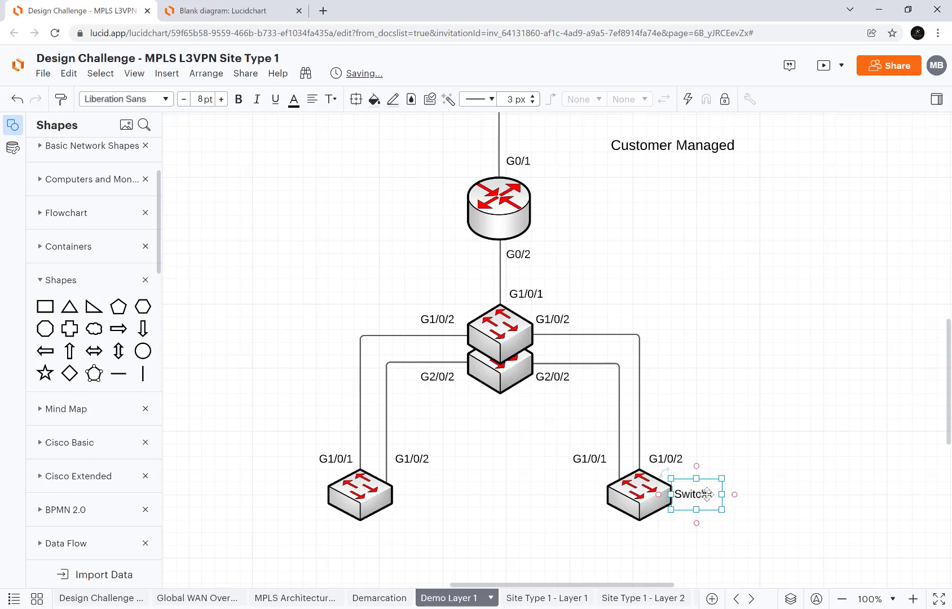
pyautogui.write('h02')
pyautogui.click(763, 477)
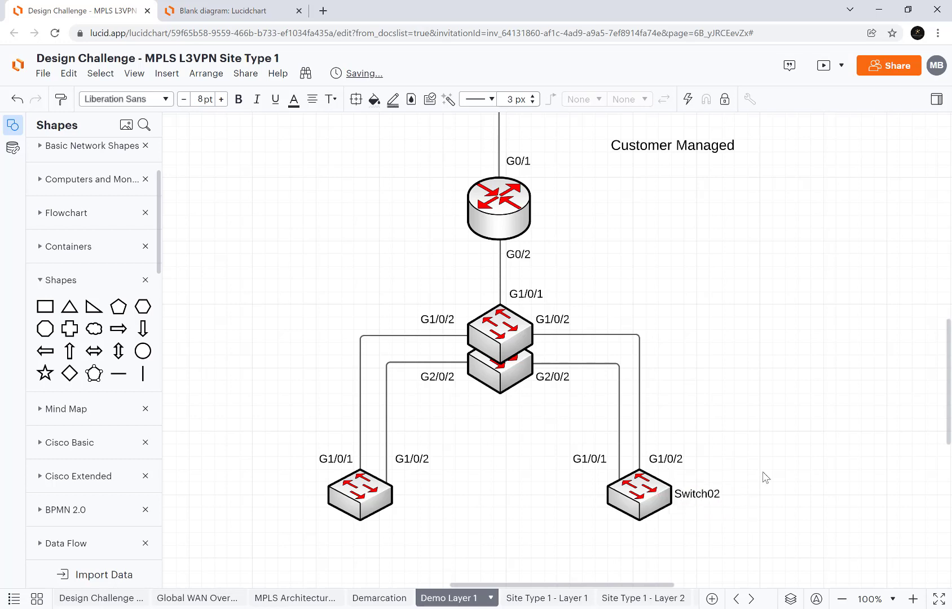
# - Copy the Switch02 label to the left switch and change it to Switch01
pyautogui.moveTo(710, 495); pyautogui.dragTo(309, 489)
pyautogui.doubleClick(310, 489)
pyautogui.click(315, 495)
pyautogui.press('BackSpace')
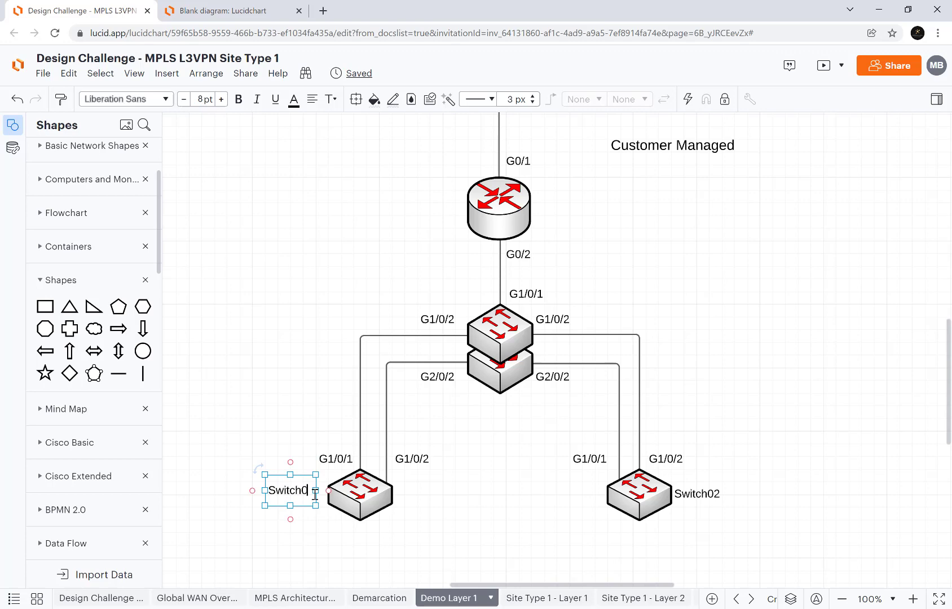
pyautogui.write('1')
pyautogui.click(527, 539)
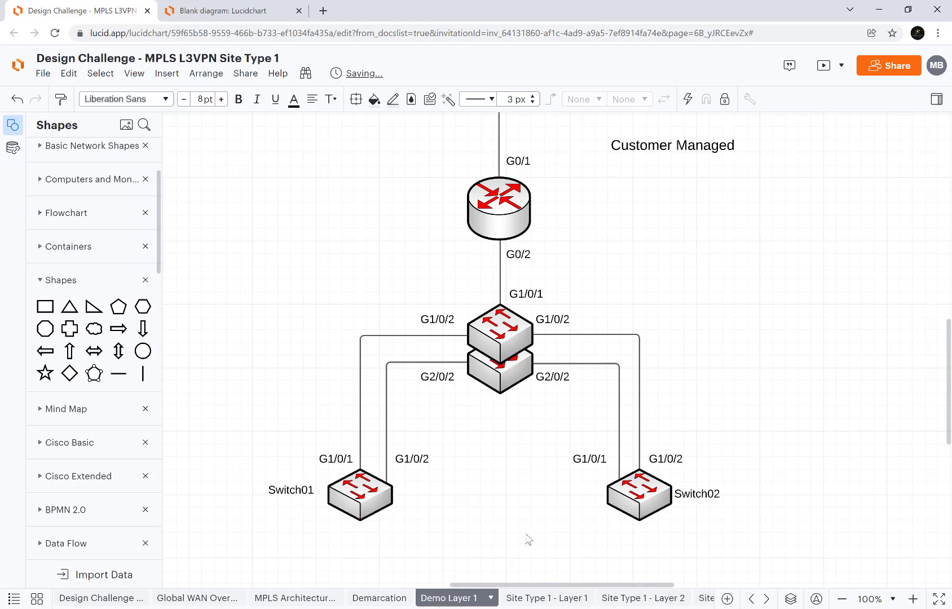
# - Duplicate the Provider Managed text box into the cloud and retype it as WAN
pyautogui.click(844, 600)
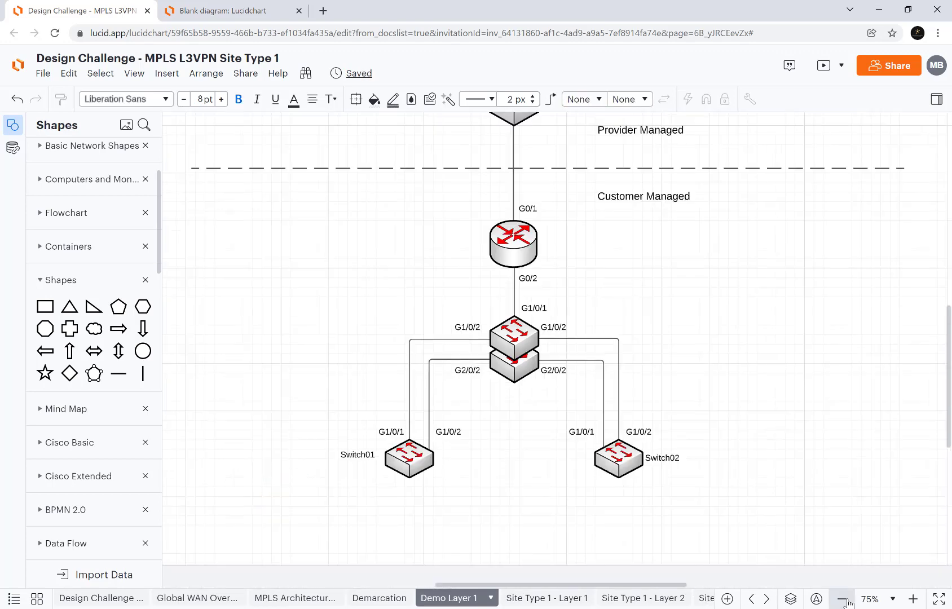
pyautogui.scroll(3, 692, 494)
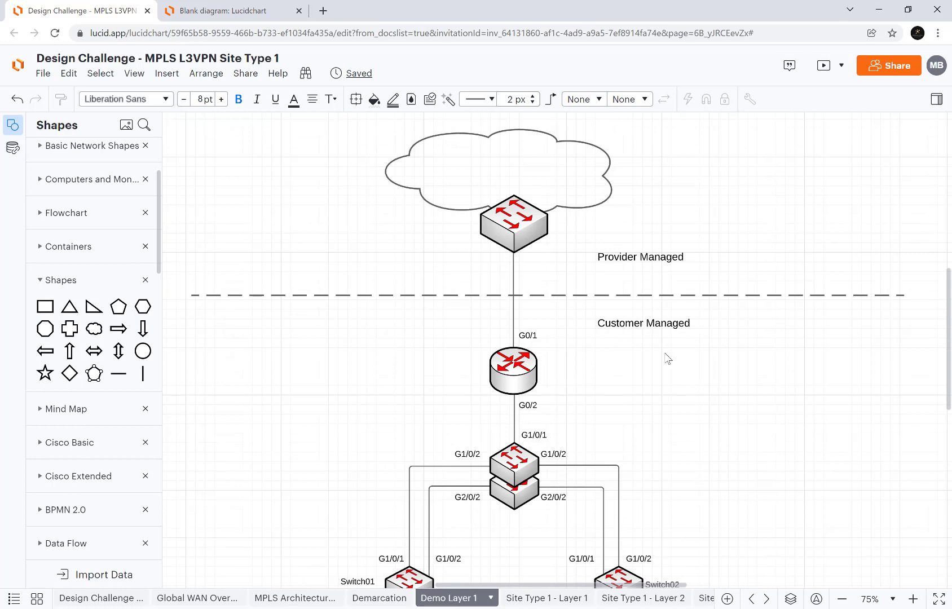
pyautogui.click(657, 260)
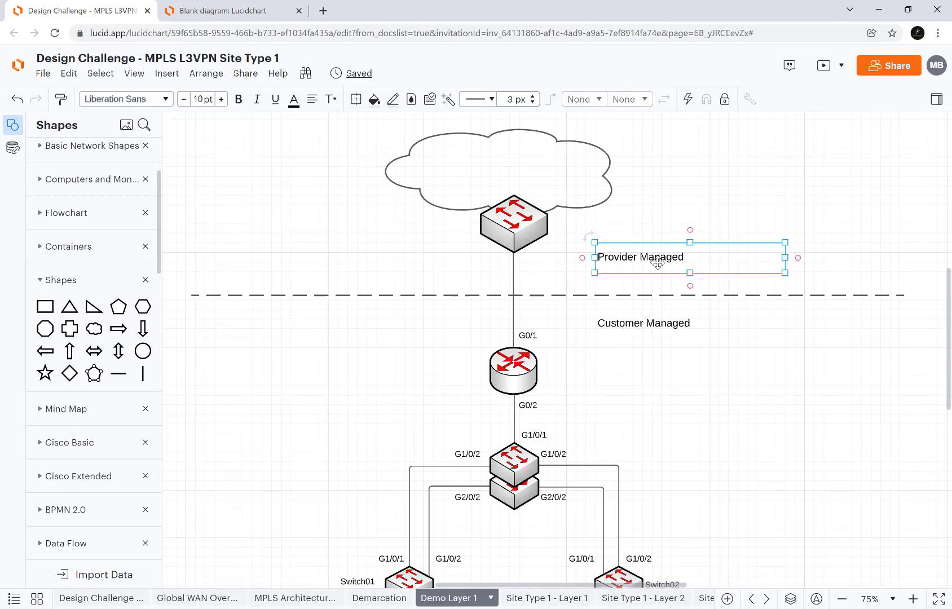
pyautogui.hotkey('ctrl', 'd')
pyautogui.moveTo(657, 267); pyautogui.dragTo(501, 177)
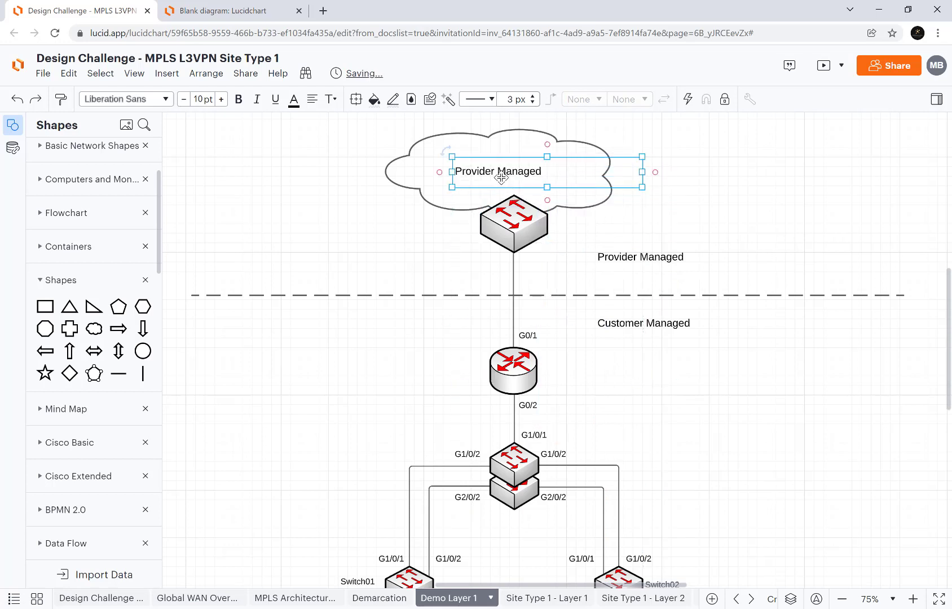
pyautogui.write('WAN')
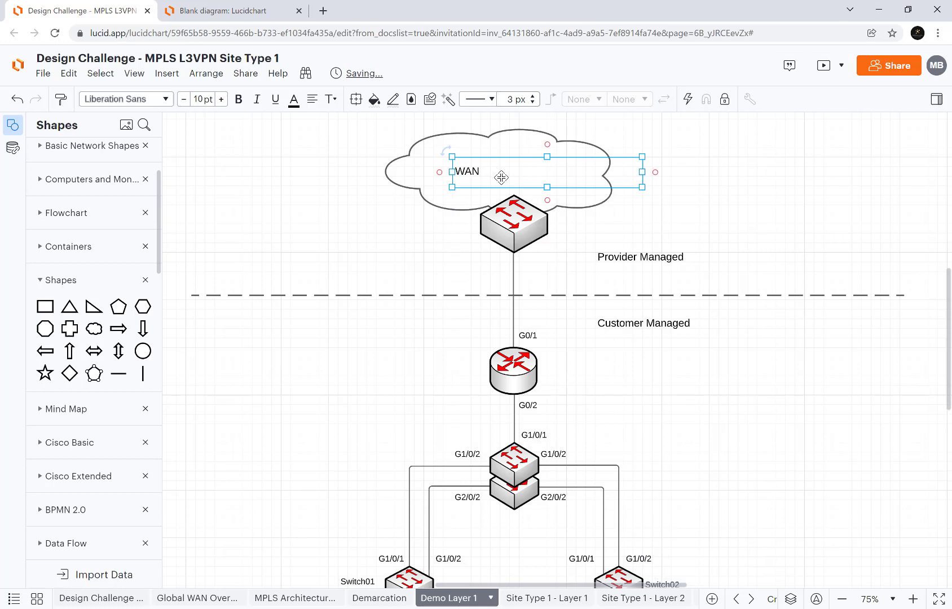
# - Centre-align the WAN text and adjust its position within the cloud
pyautogui.click(312, 99)
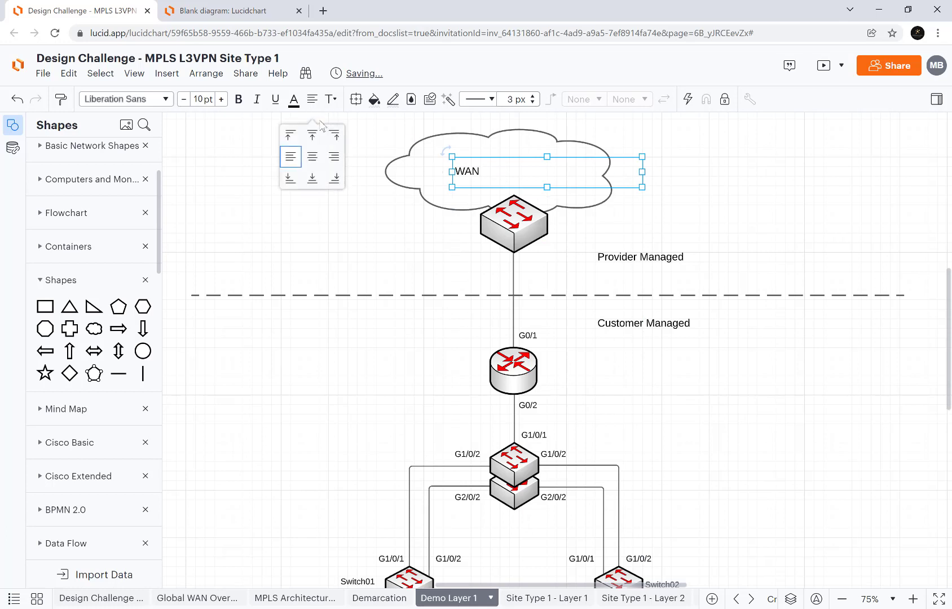
pyautogui.click(310, 157)
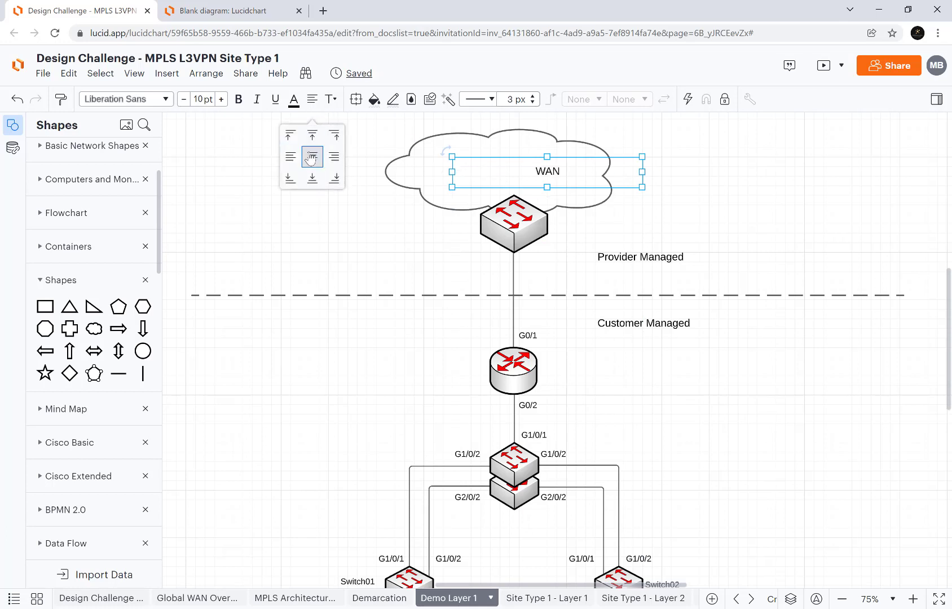
pyautogui.click(699, 178)
pyautogui.moveTo(530, 171)
pyautogui.mouseDown()
pyautogui.moveTo(509, 169)
pyautogui.moveTo(519, 175)
pyautogui.mouseUp()
pyautogui.click(657, 183)
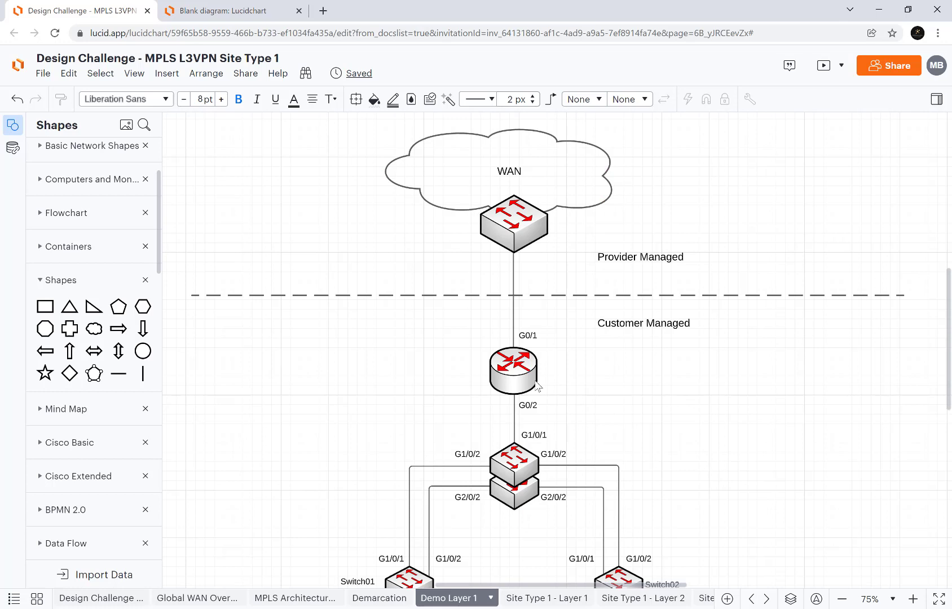
pyautogui.click(519, 228)
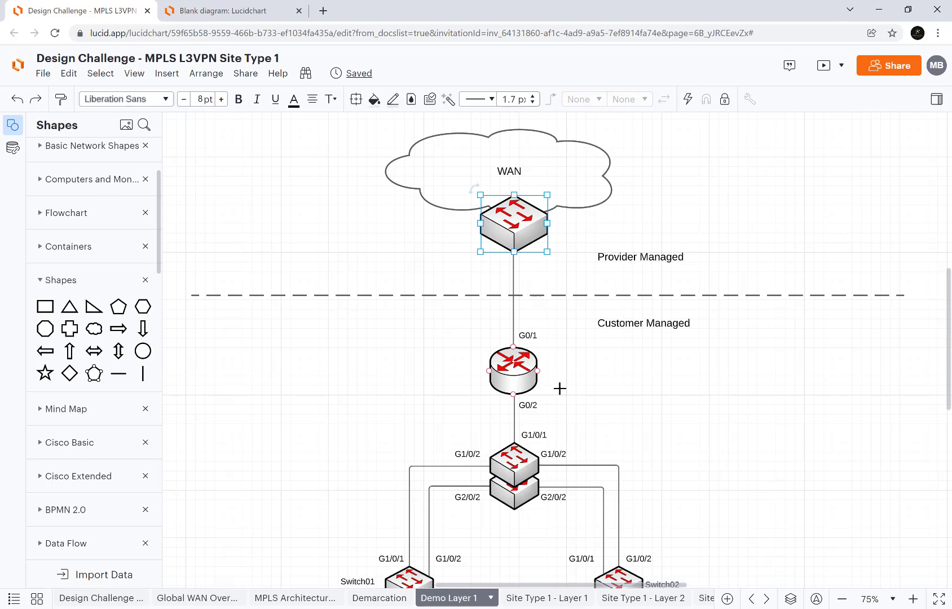
# - Duplicate the Customer Managed text, narrow it, and place it beside the router as CPE01
pyautogui.click(636, 327)
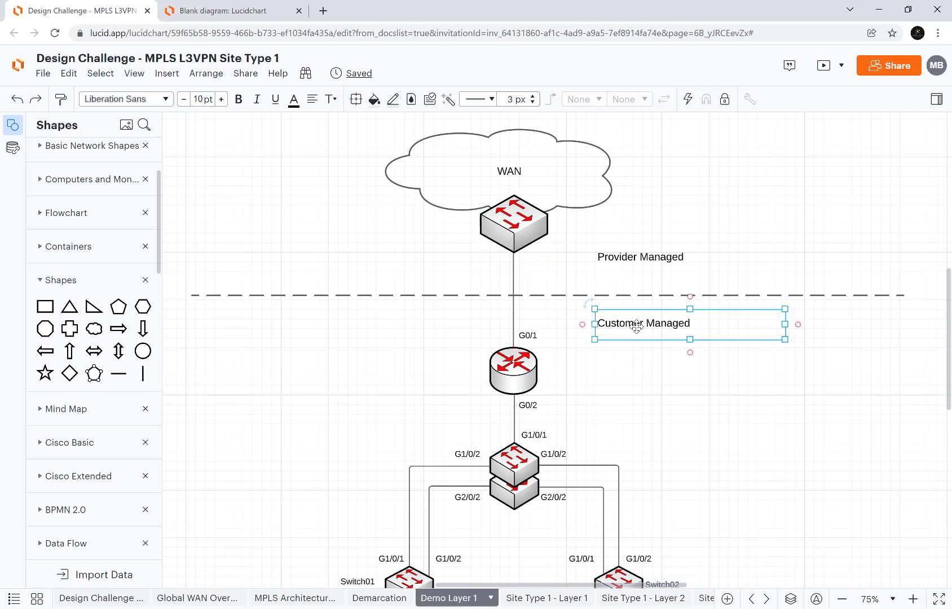
pyautogui.hotkey('ctrl', 'd')
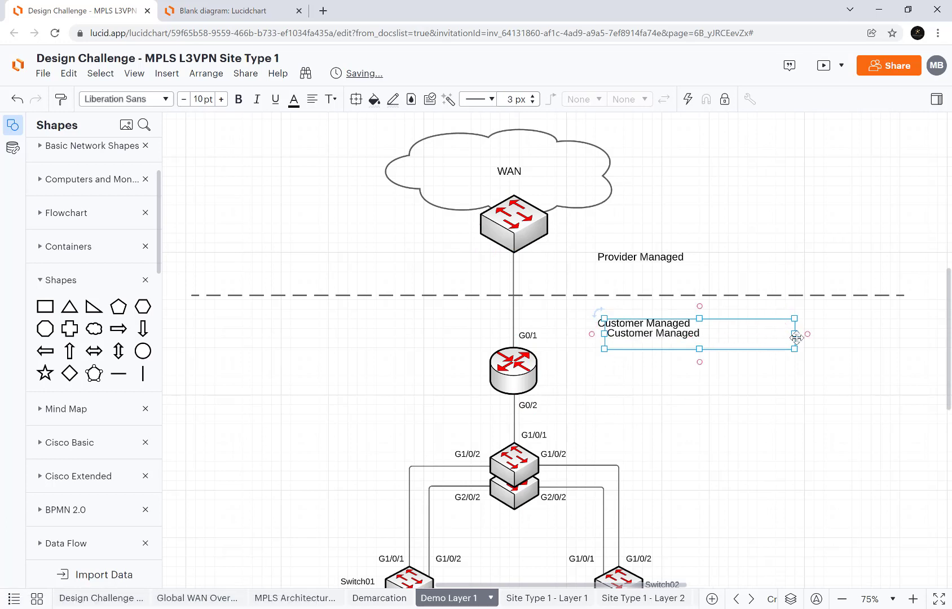
pyautogui.moveTo(794, 334); pyautogui.dragTo(556, 364)
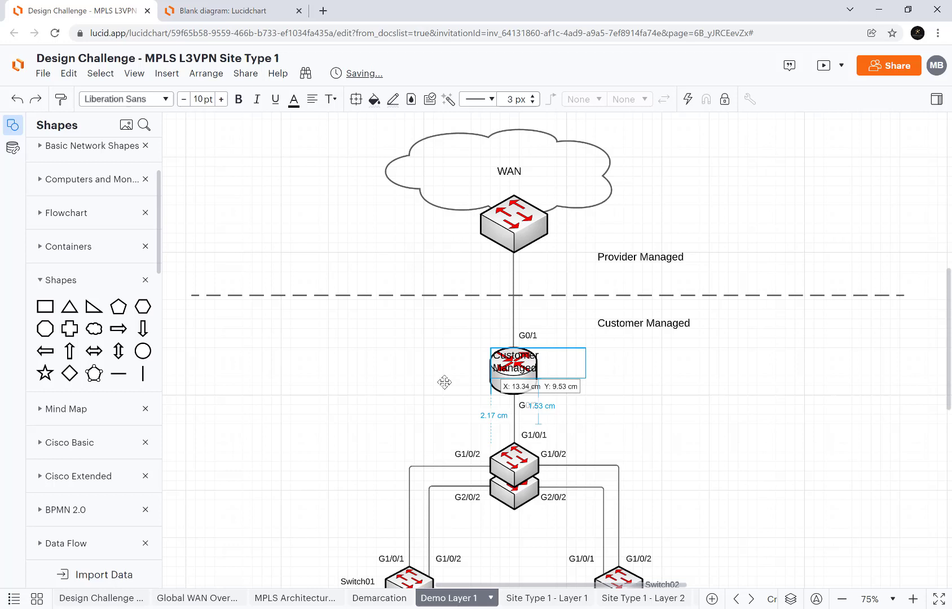
pyautogui.moveTo(444, 383); pyautogui.dragTo(462, 368)
pyautogui.write('CPE01')
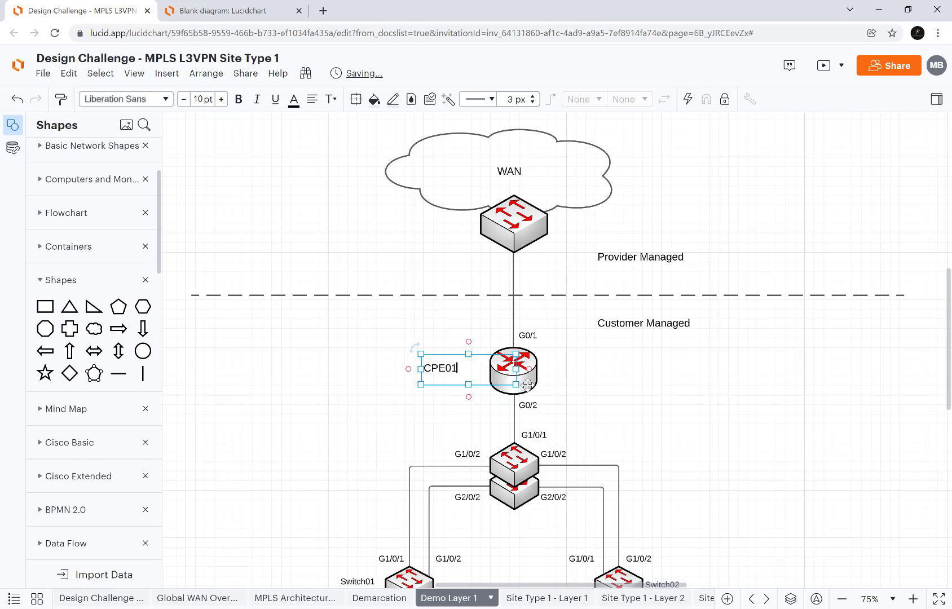
pyautogui.click(544, 391)
# - Add a centred PE label beside the provider switch and nudge CPE01 closer to the router
pyautogui.moveTo(450, 368); pyautogui.dragTo(462, 230)
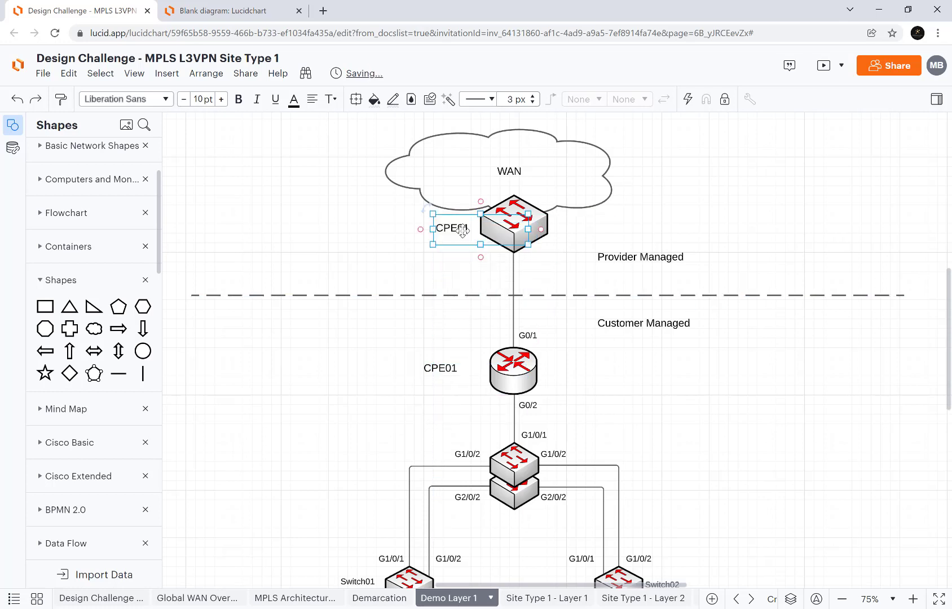
pyautogui.write('PE')
pyautogui.click(312, 101)
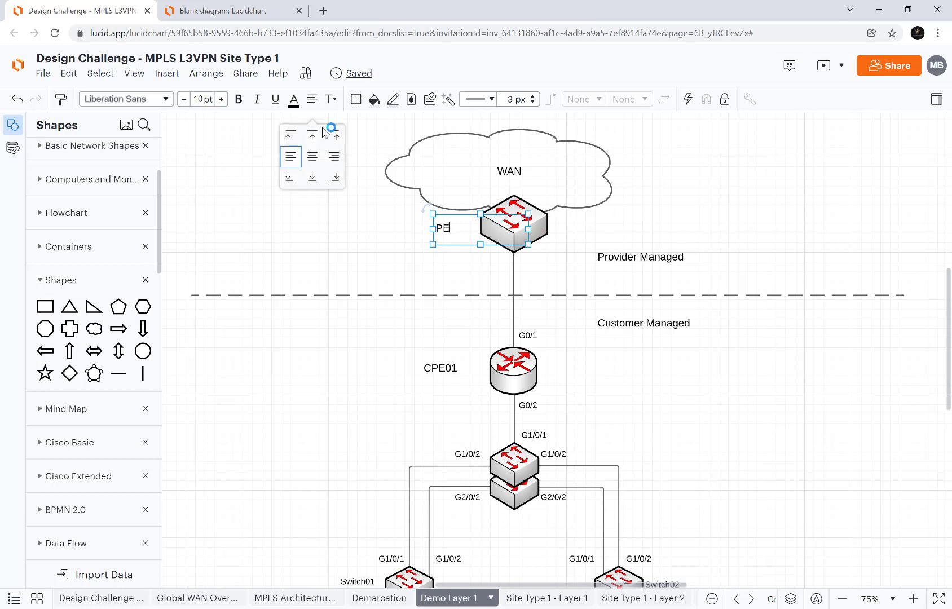
pyautogui.click(312, 156)
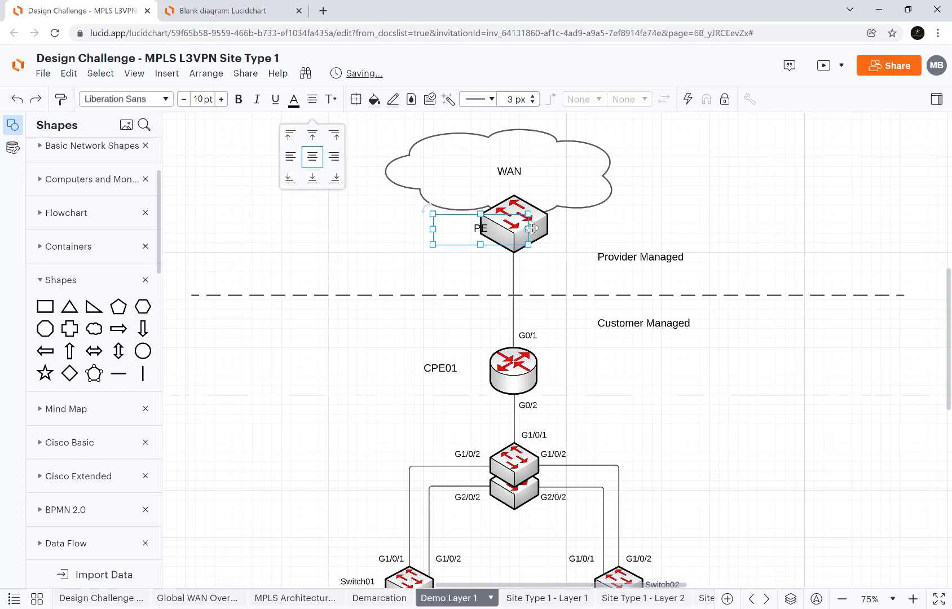
pyautogui.moveTo(528, 229); pyautogui.dragTo(501, 228)
pyautogui.click(720, 218)
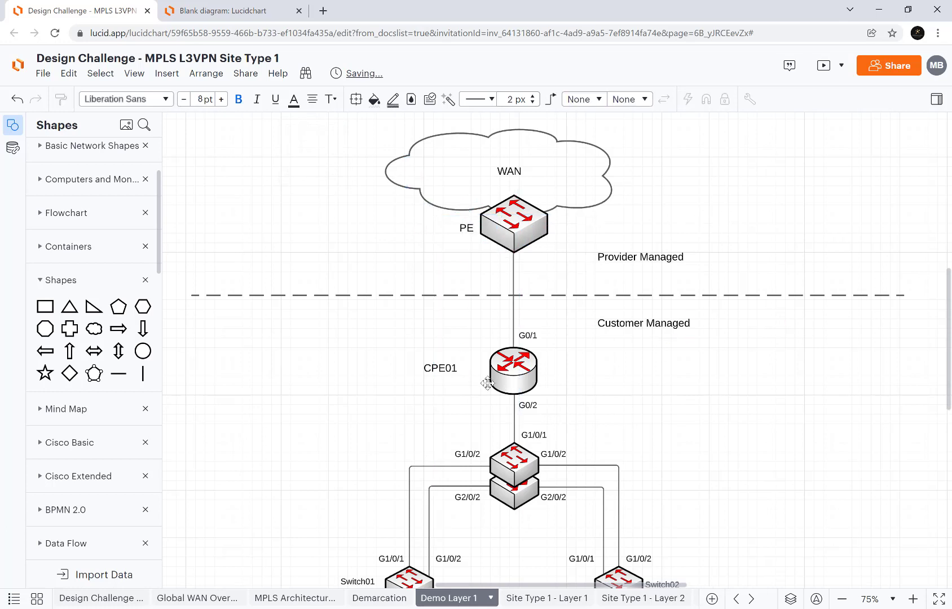
pyautogui.click(451, 377)
pyautogui.moveTo(451, 377); pyautogui.dragTo(488, 375)
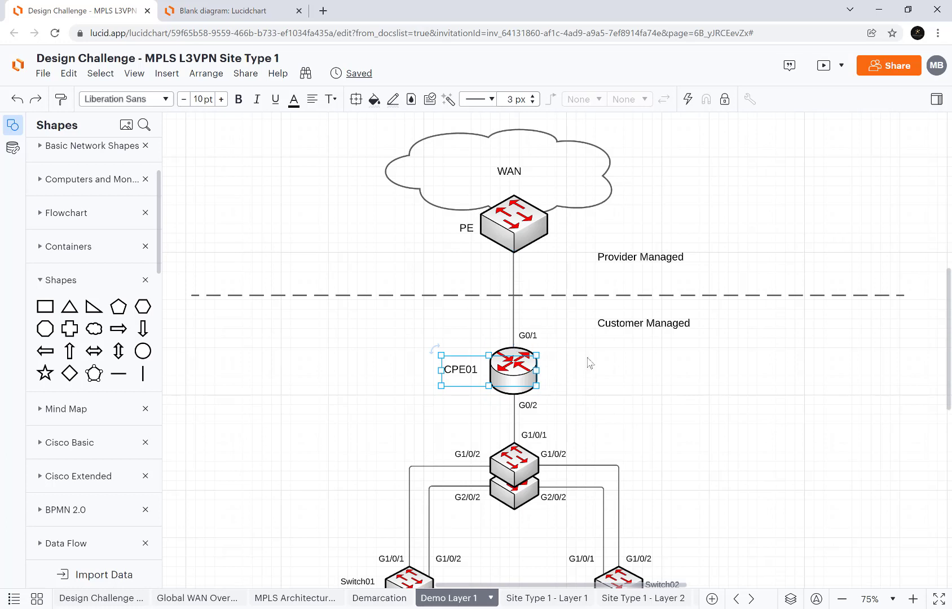
# - Copy the Switch01 label beneath the core switch stack and retype it as CORE01
pyautogui.scroll(-3, 588, 362)
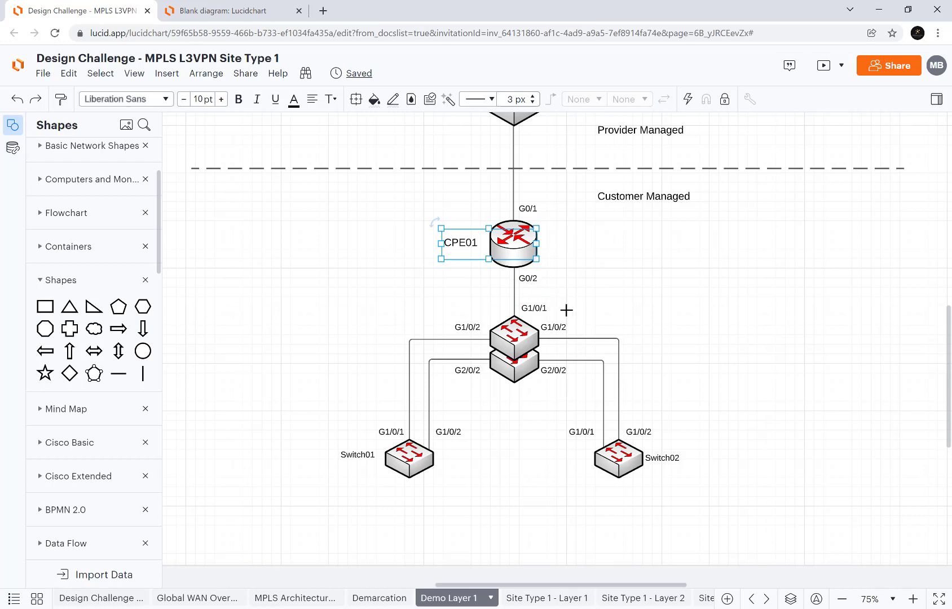
pyautogui.click(357, 454)
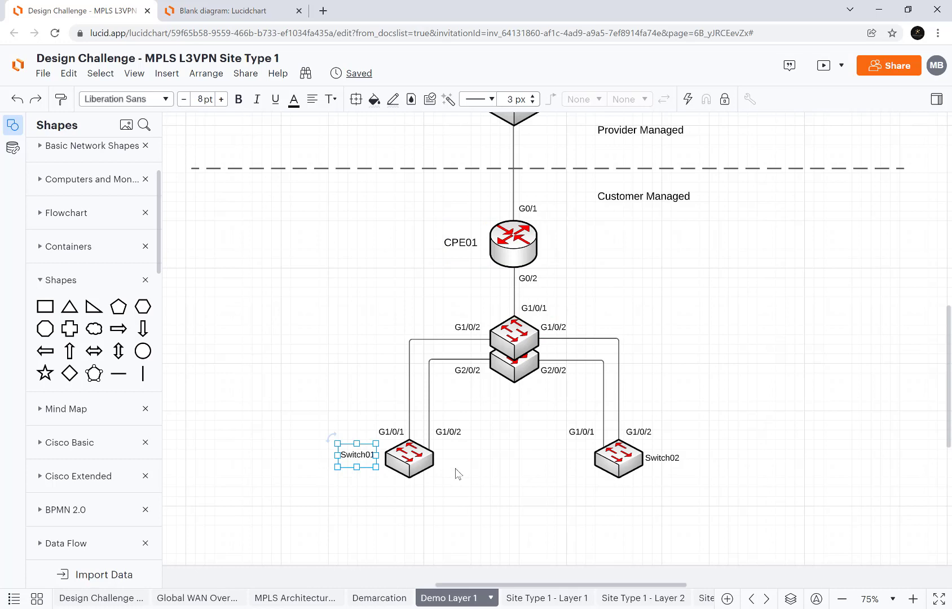
pyautogui.moveTo(366, 461); pyautogui.dragTo(520, 397)
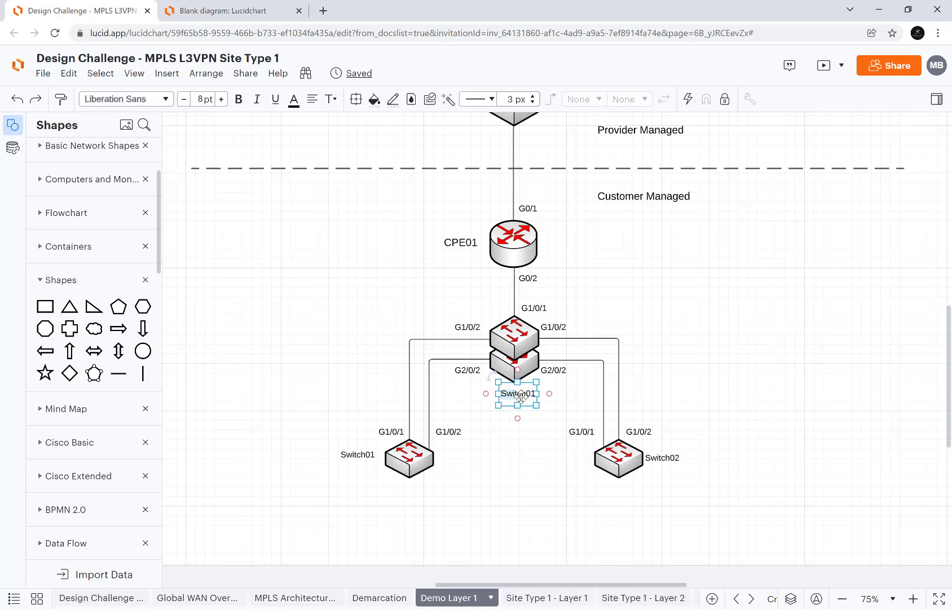
pyautogui.write('CORE01')
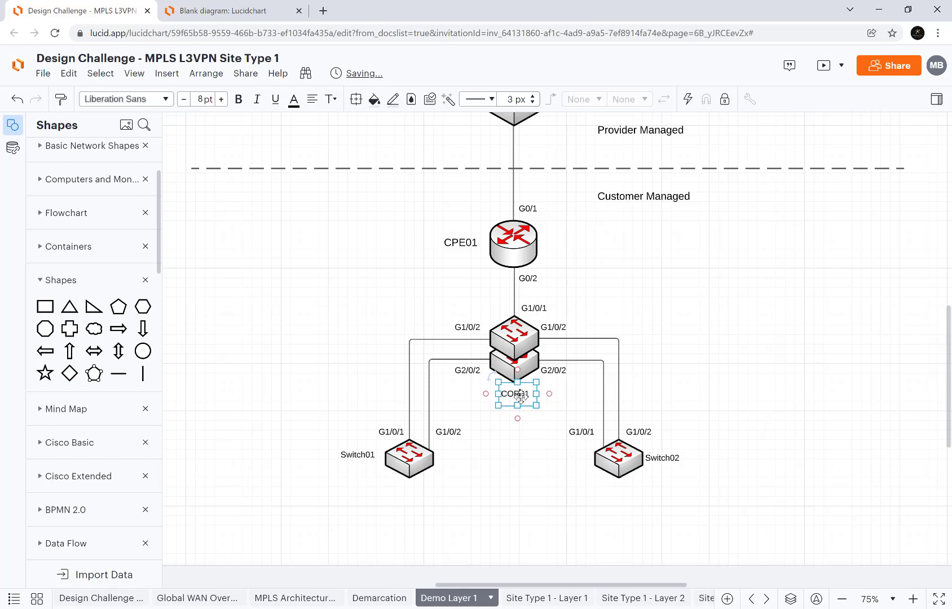
pyautogui.click(733, 350)
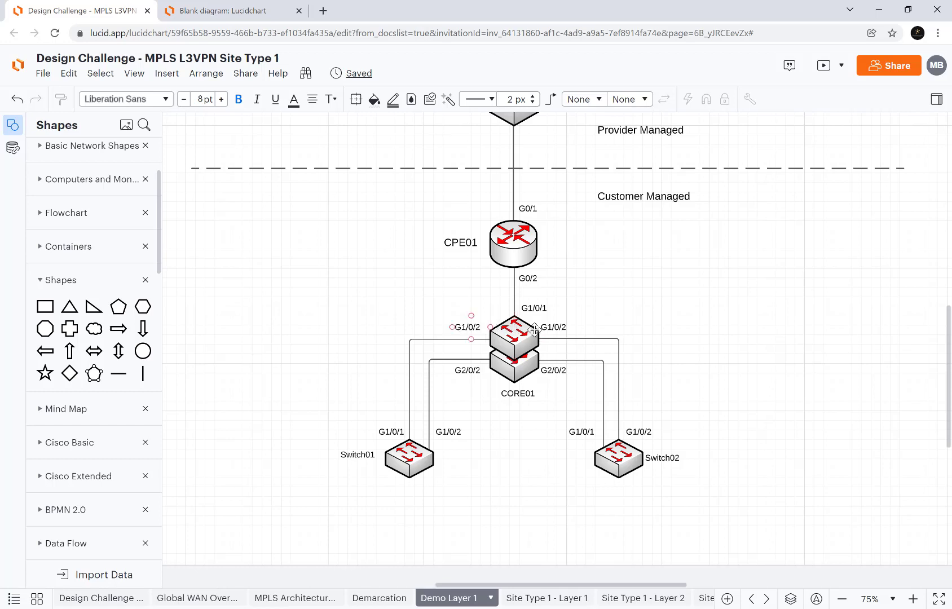
# - Renumber CORE01's right-hand port labels from G1/0/2 and G2/0/2 to G1/0/3 and G2/0/3
pyautogui.moveTo(562, 327); pyautogui.dragTo(564, 328)
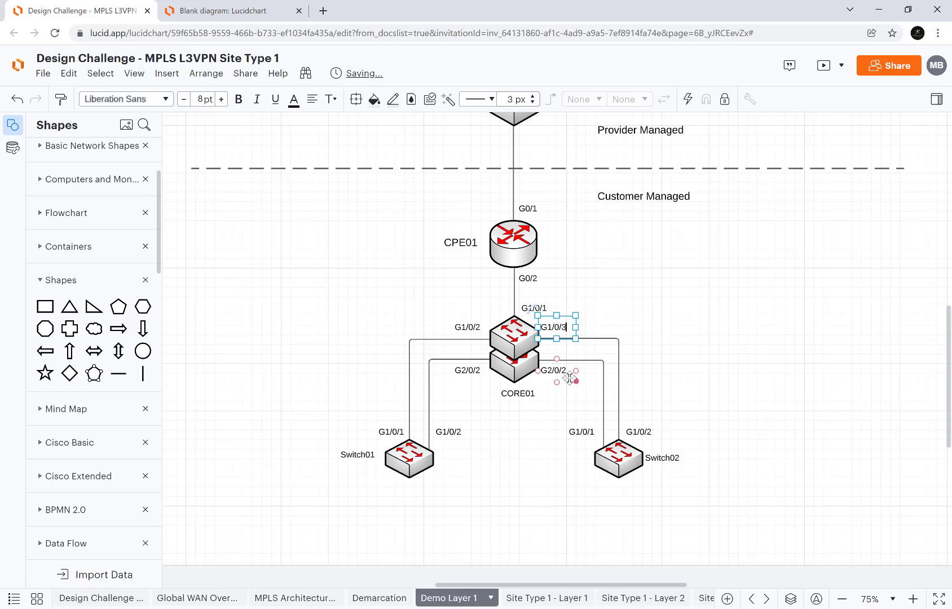
pyautogui.moveTo(568, 372); pyautogui.dragTo(568, 372)
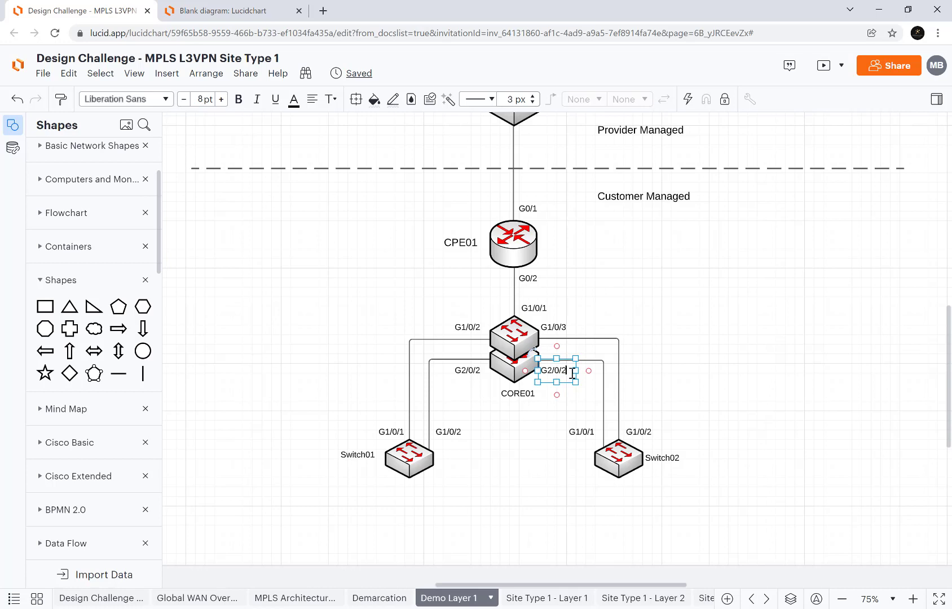
pyautogui.press('BackSpace')
pyautogui.write('3')
pyautogui.click(717, 348)
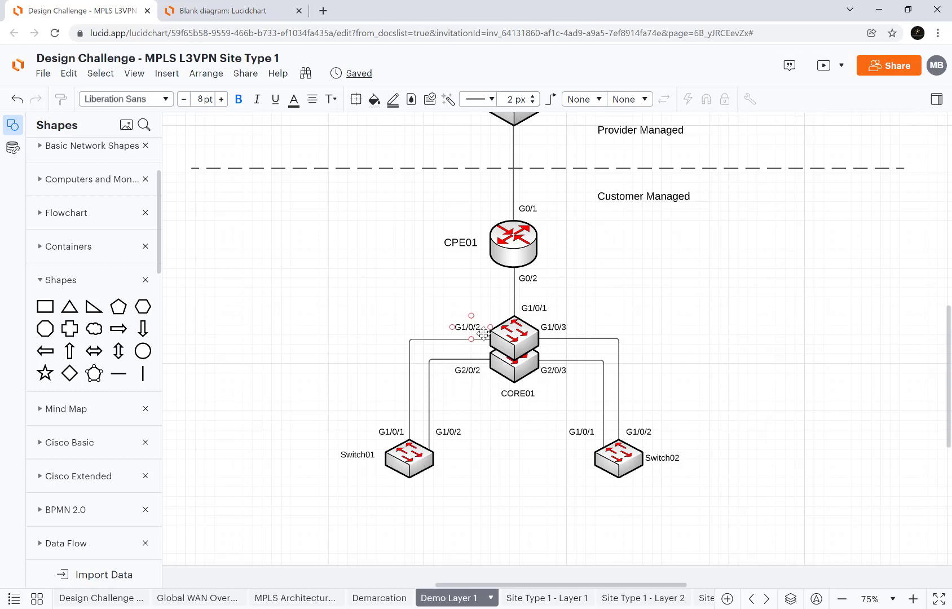
# - Review the CORE01–Switch01 link's left-hand G1/0/2 and G2/0/2 labels against the new G1/0/3 label
pyautogui.click(426, 339)
pyautogui.moveTo(463, 330); pyautogui.dragTo(472, 371)
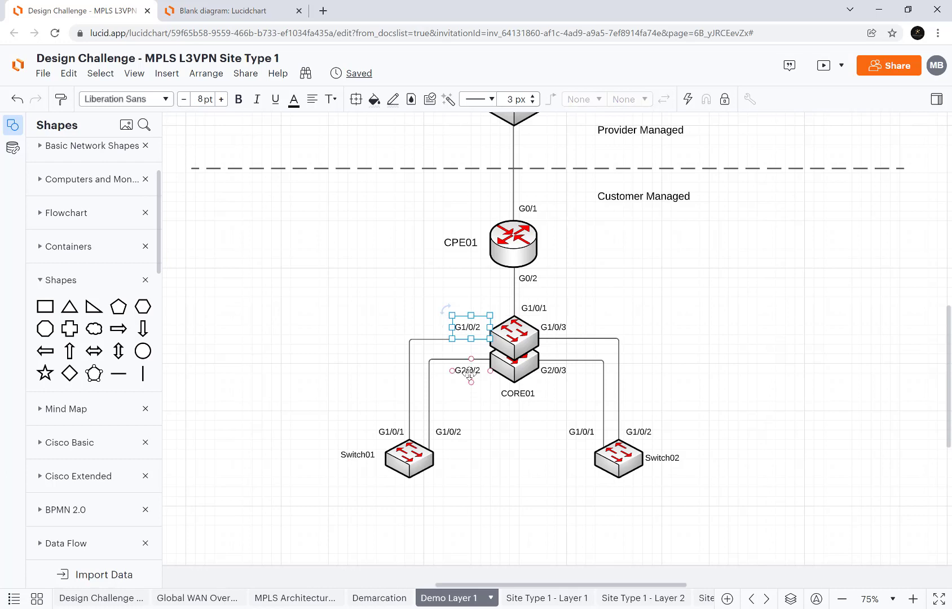
pyautogui.click(470, 373)
pyautogui.click(560, 321)
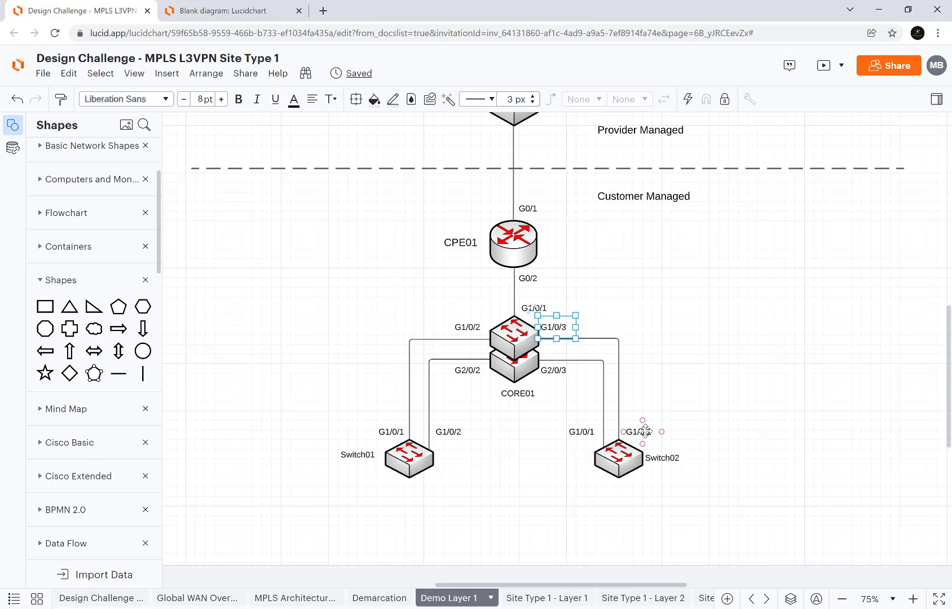
# - Renumber Switch02's uplink port labels to G1/1/2 and G1/1/1
pyautogui.moveTo(645, 432); pyautogui.dragTo(645, 432)
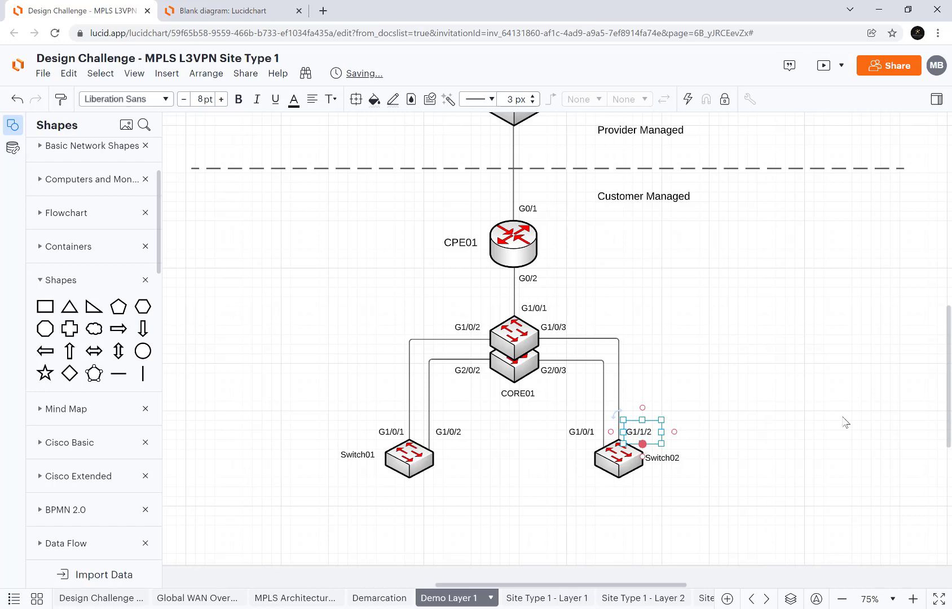
pyautogui.click(618, 406)
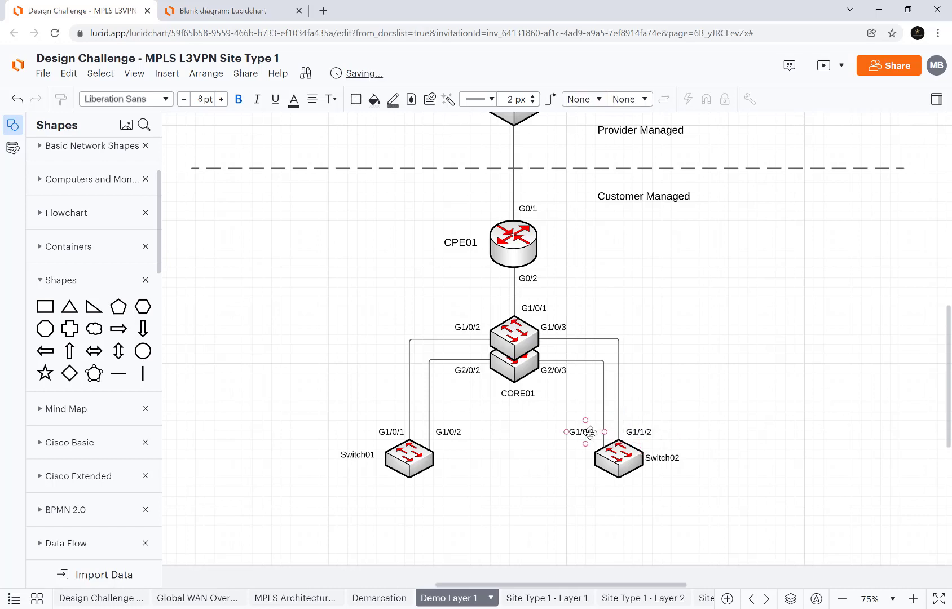
pyautogui.moveTo(591, 433); pyautogui.dragTo(588, 433)
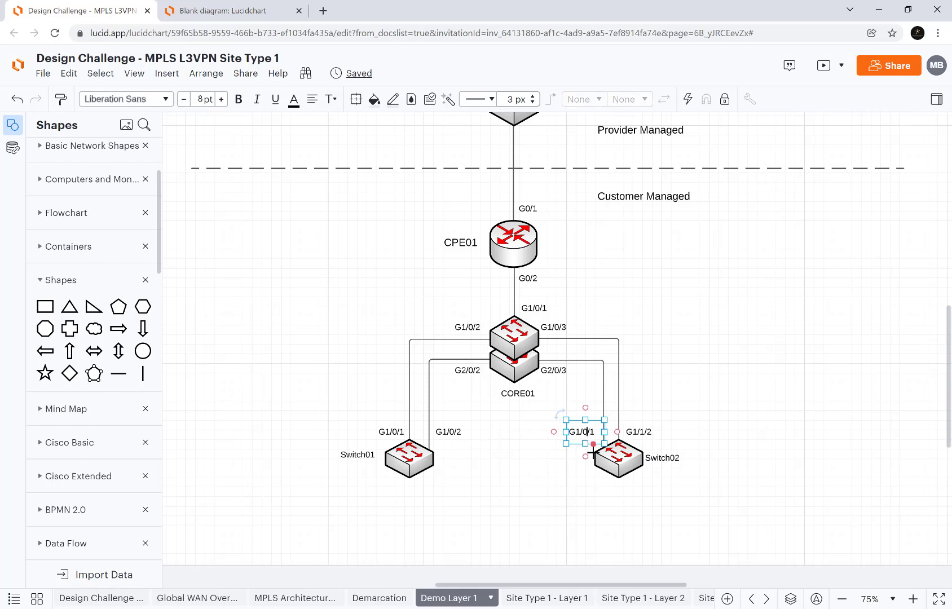
pyautogui.press('BackSpace')
# - Renumber Switch01's uplink port labels to G1/1/2 and G1/1/1
pyautogui.moveTo(453, 433); pyautogui.dragTo(454, 433)
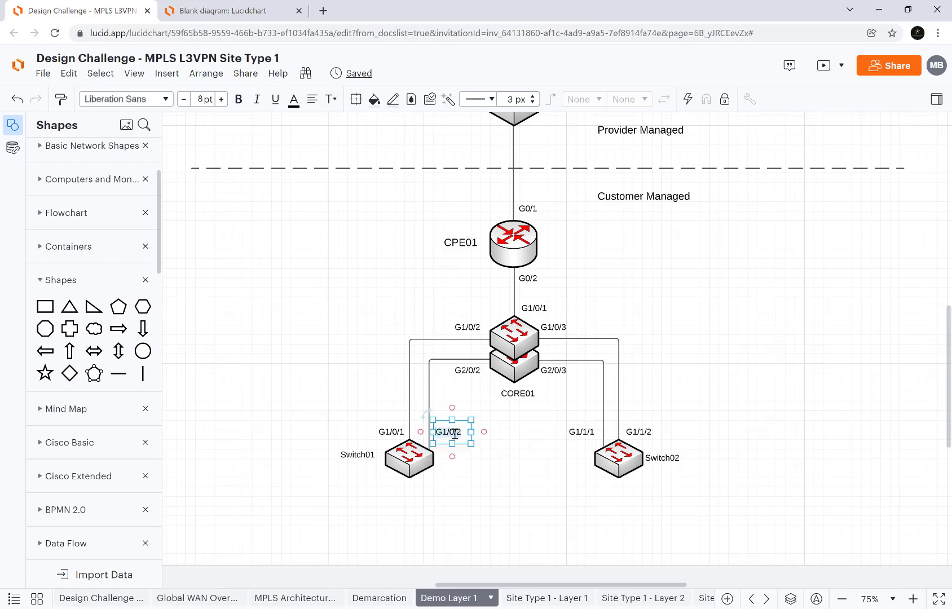
pyautogui.click(454, 433)
pyautogui.write('/1')
pyautogui.click(401, 432)
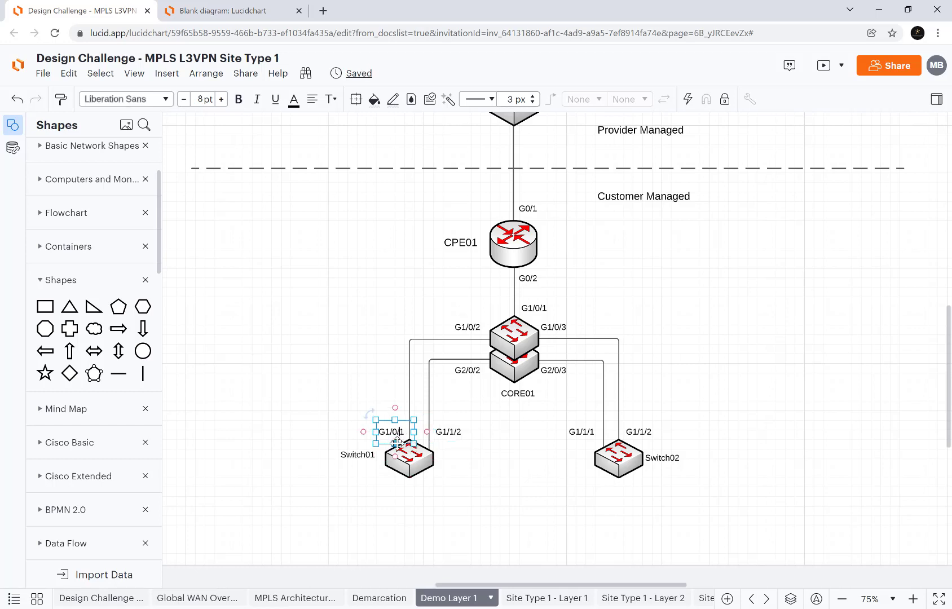
pyautogui.press('BackSpace')
pyautogui.click(540, 471)
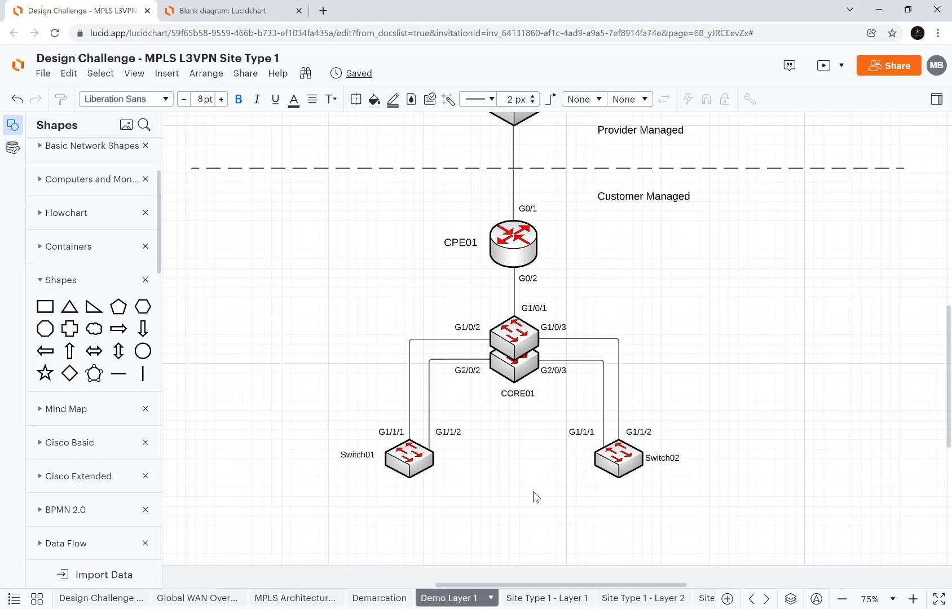
# - Zoom the Demo Layer 1 page out from 75% to 50% to fit the whole diagram
pyautogui.scroll(3, 533, 493)
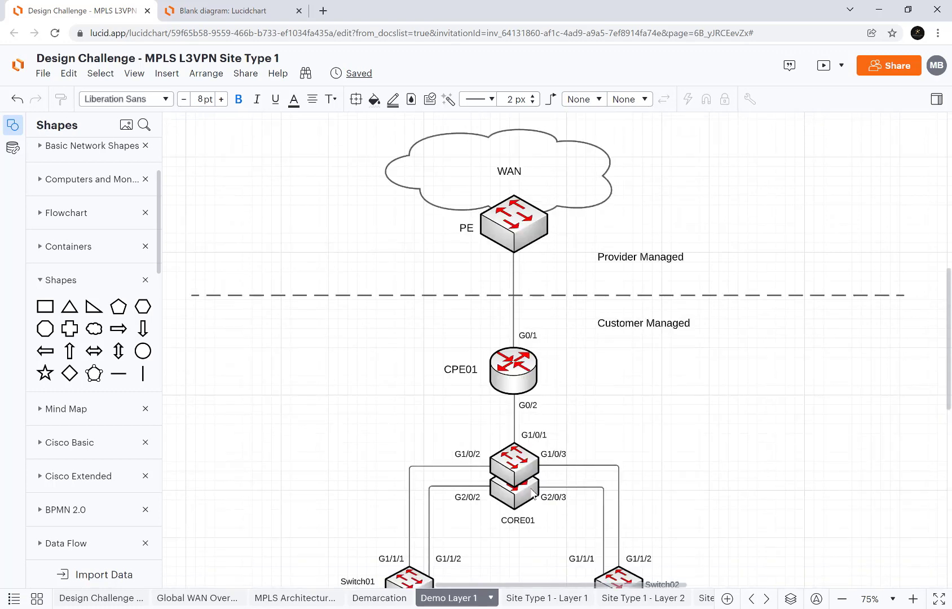
pyautogui.click(842, 599)
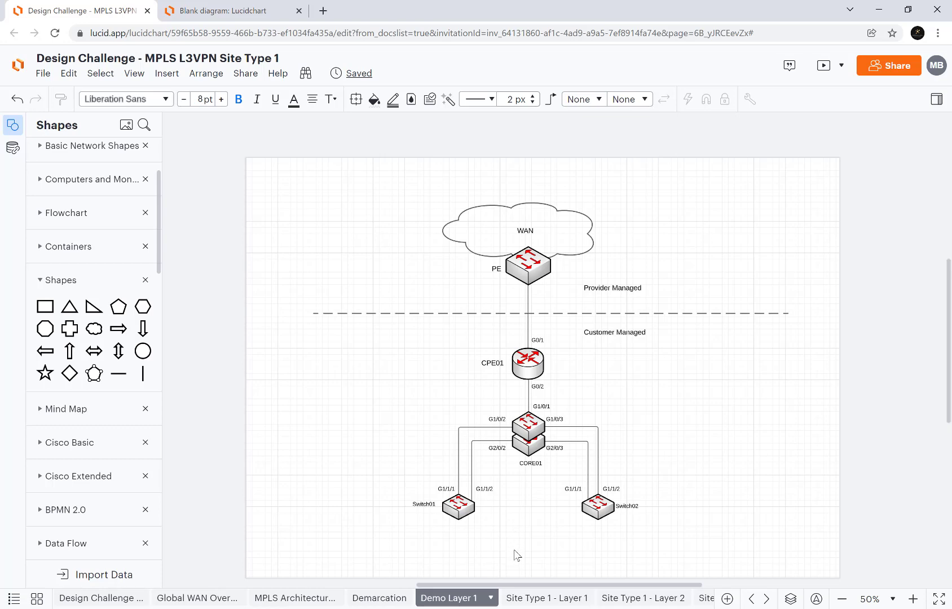
pyautogui.click(539, 599)
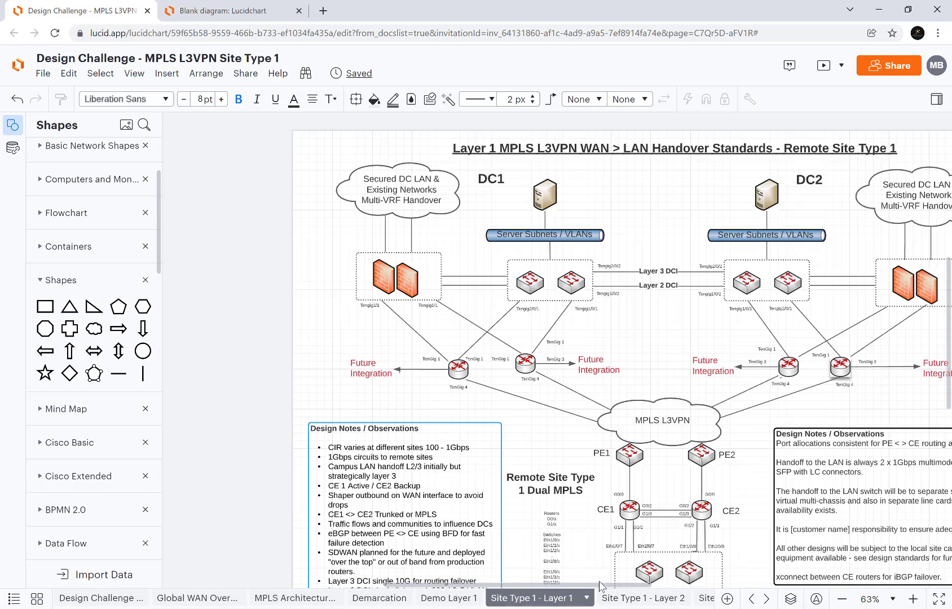
pyautogui.moveTo(601, 587); pyautogui.dragTo(643, 590)
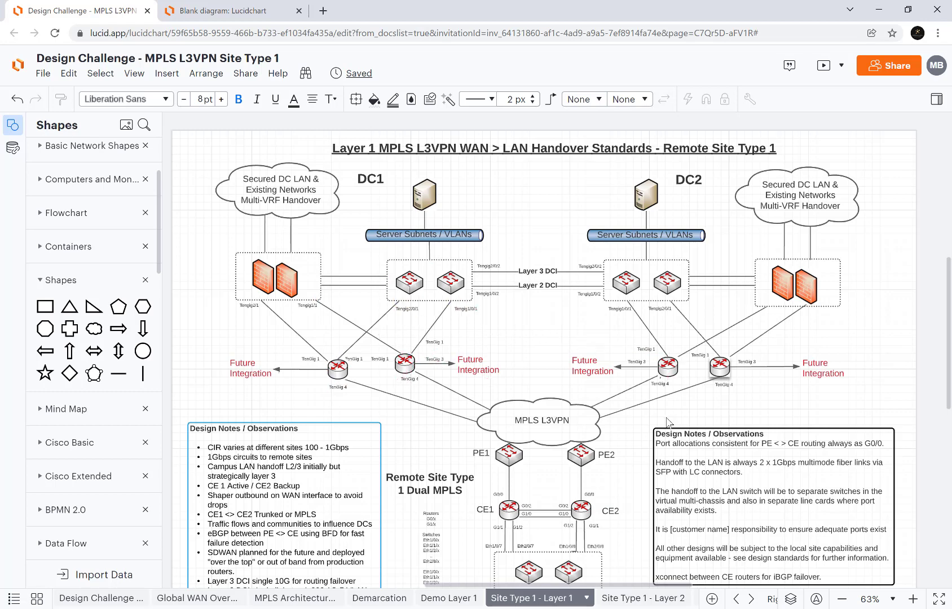
pyautogui.scroll(-3, 668, 422)
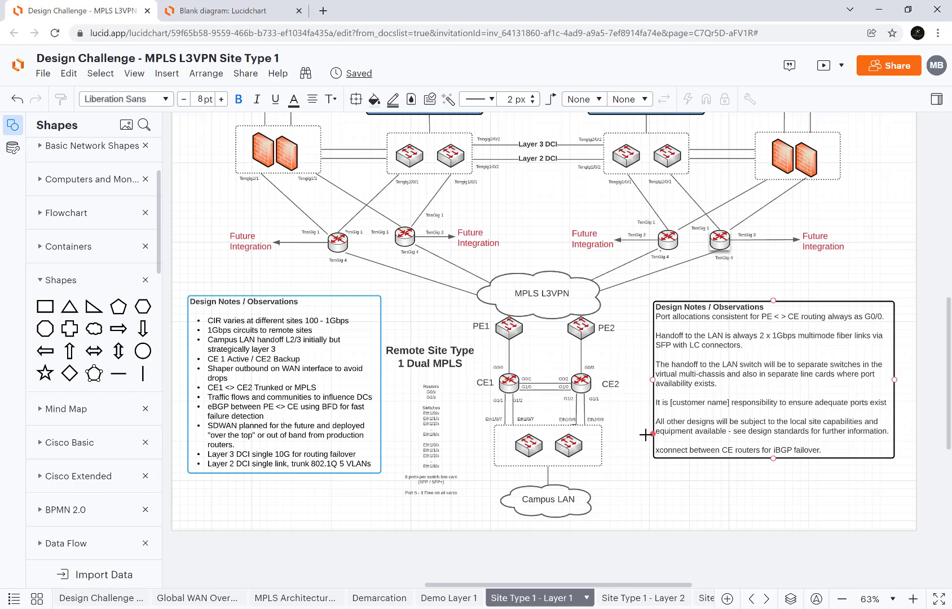
pyautogui.scroll(3, 645, 434)
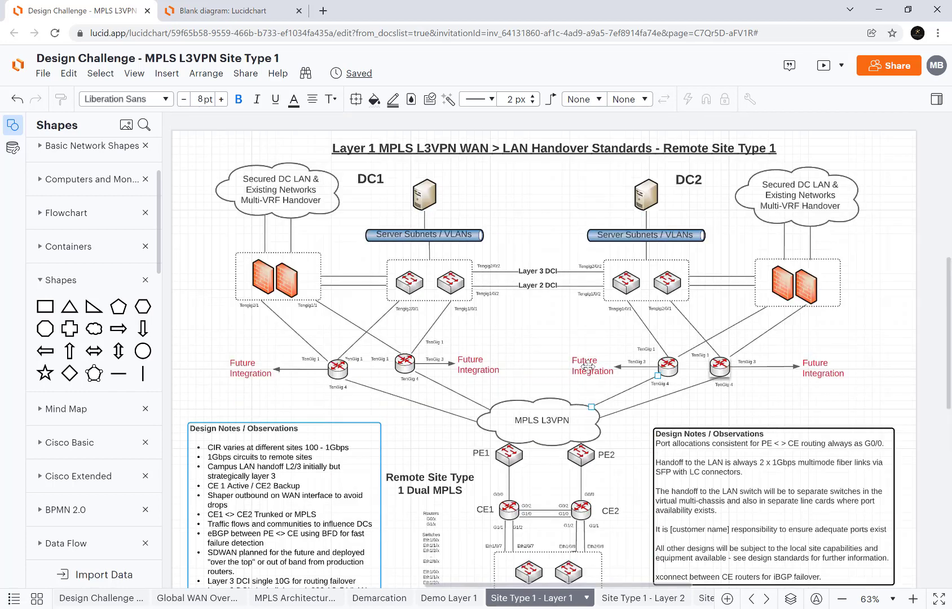
pyautogui.click(638, 316)
pyautogui.click(635, 403)
pyautogui.click(446, 599)
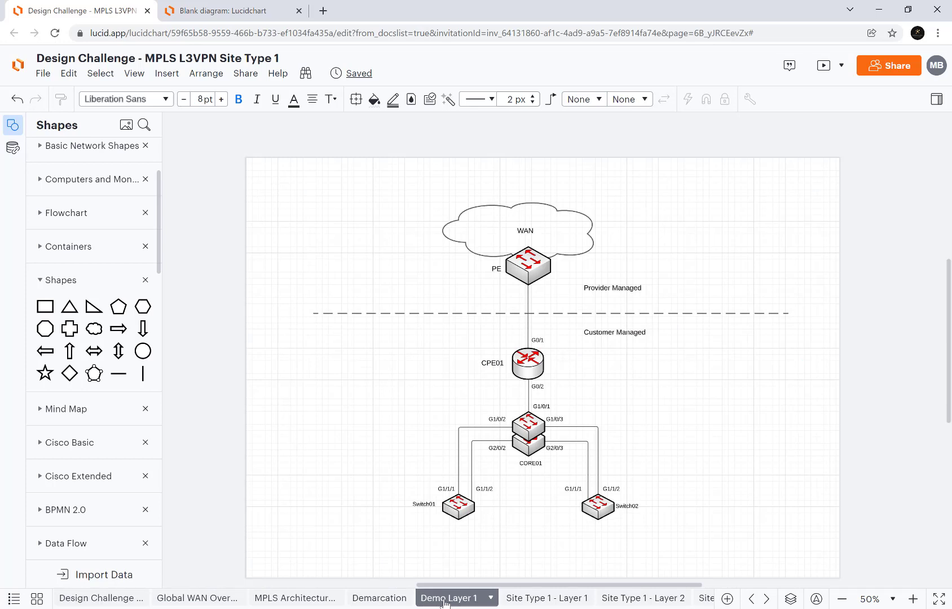
# - Switch to the Site Type 1 - Layer 1 page with the MPLS L3VPN reference diagram
pyautogui.click(531, 599)
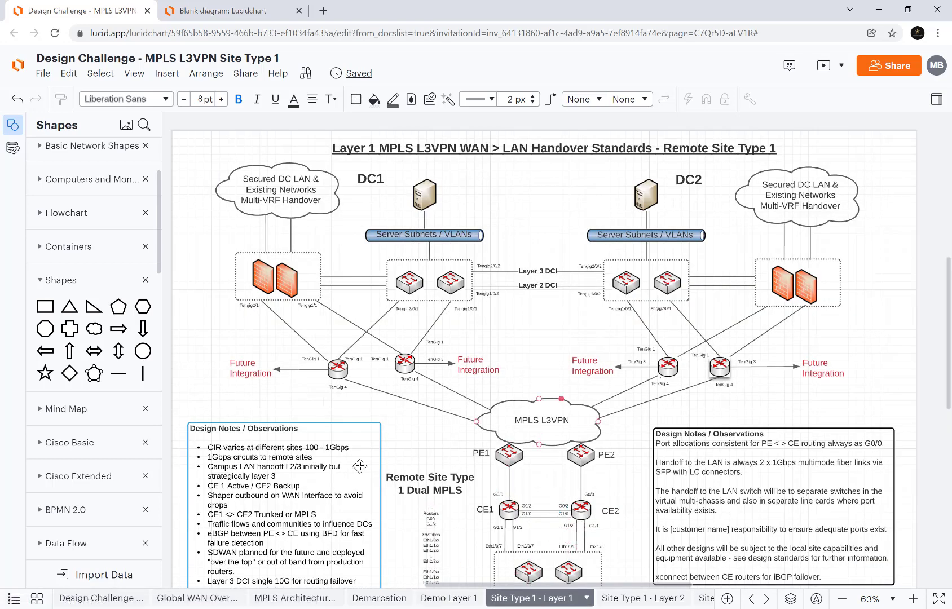